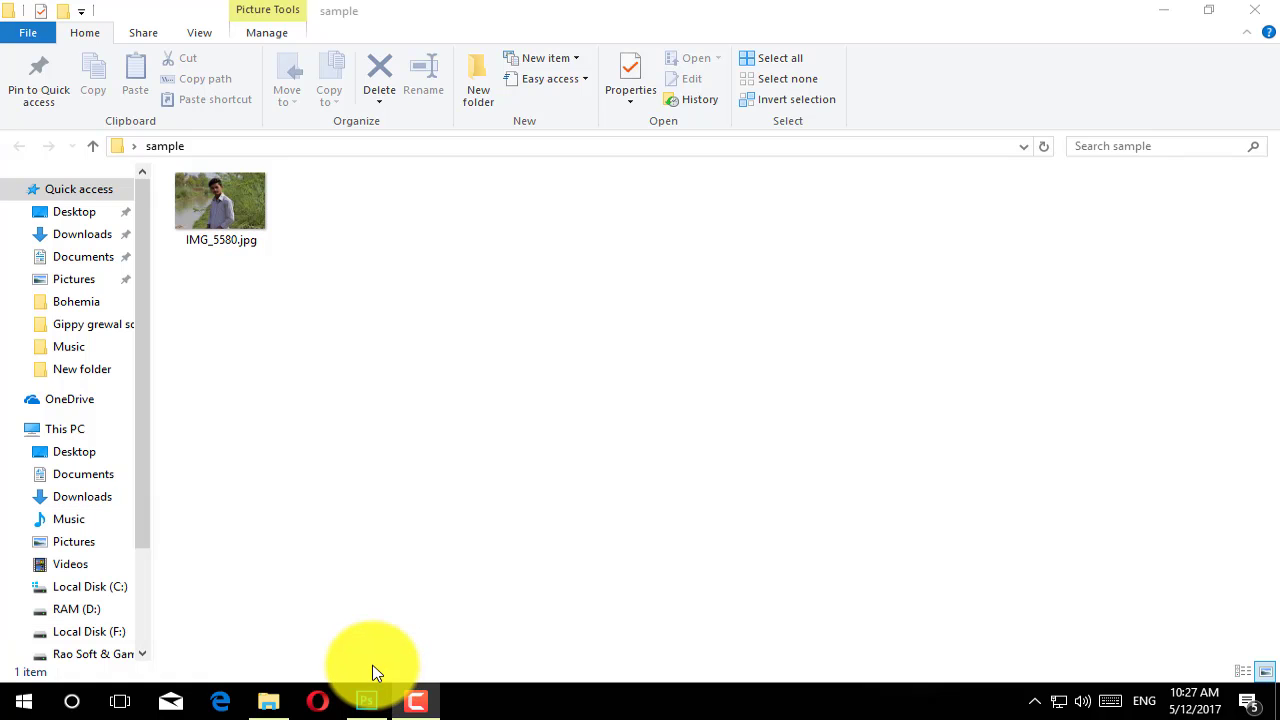
Open IMG_5580.jpg from the sample folder in the Photos viewer
click(369, 705)
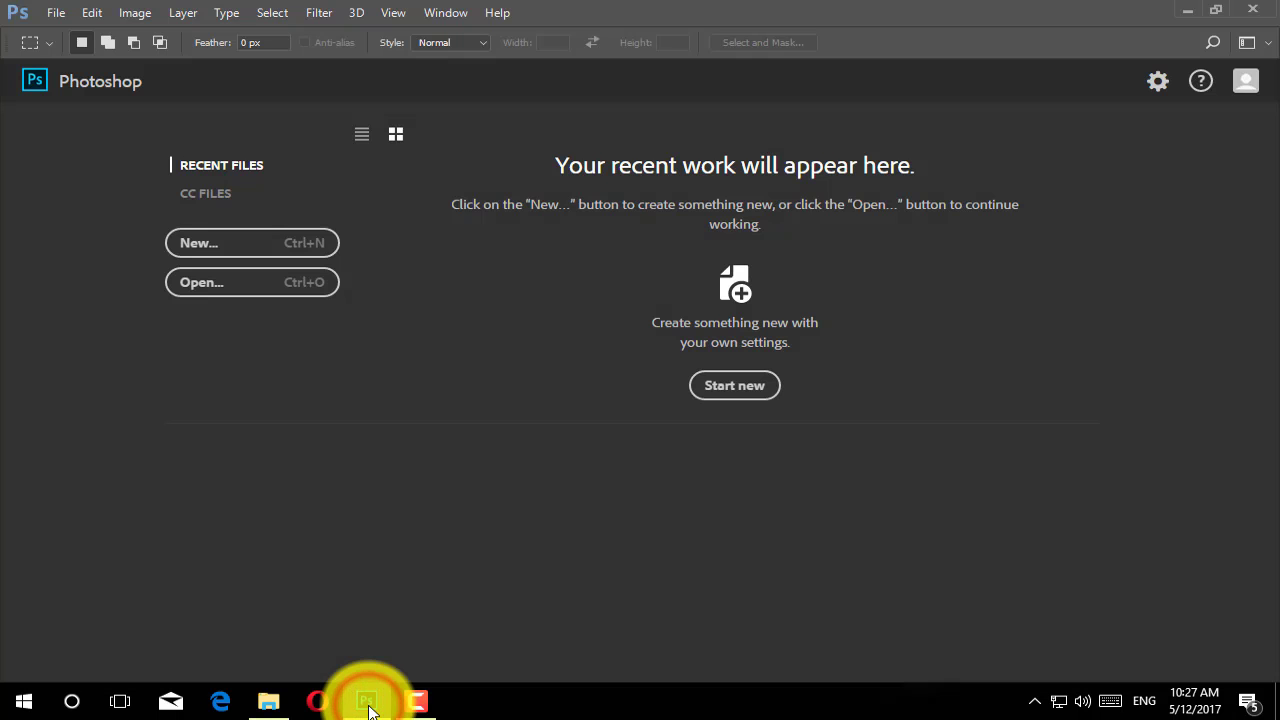
click(369, 703)
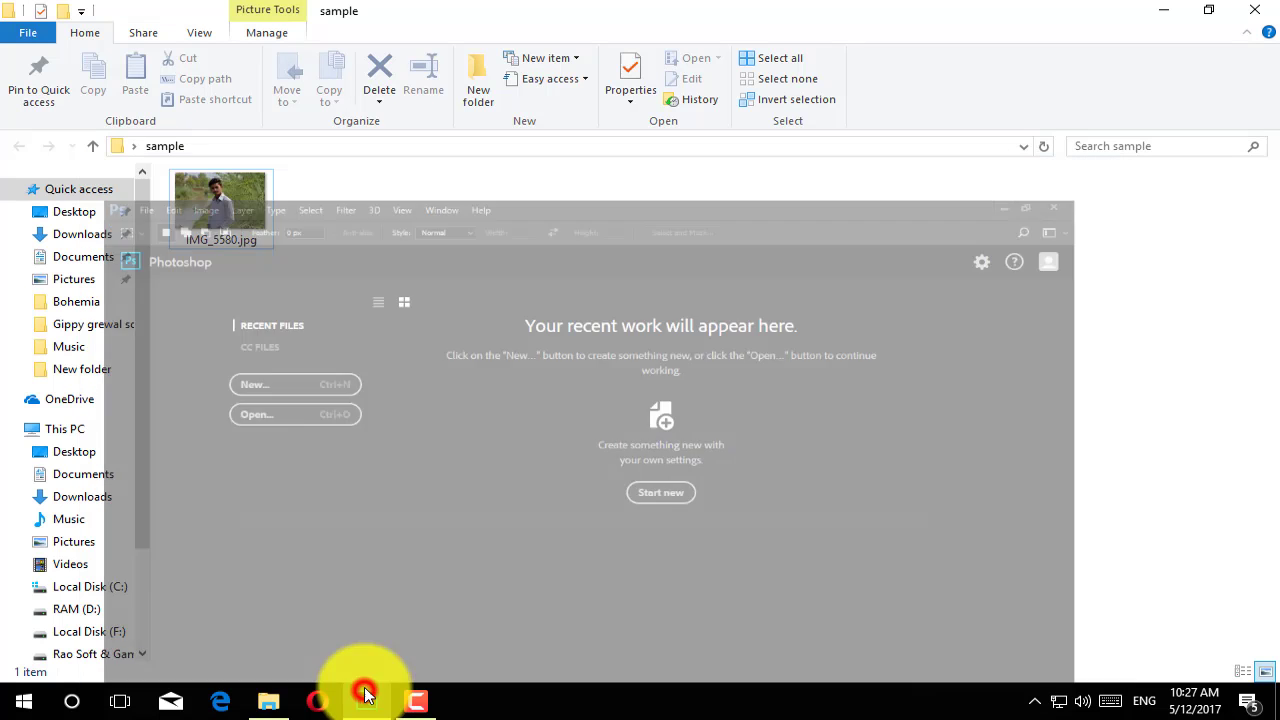
click(230, 209)
double_click(199, 196)
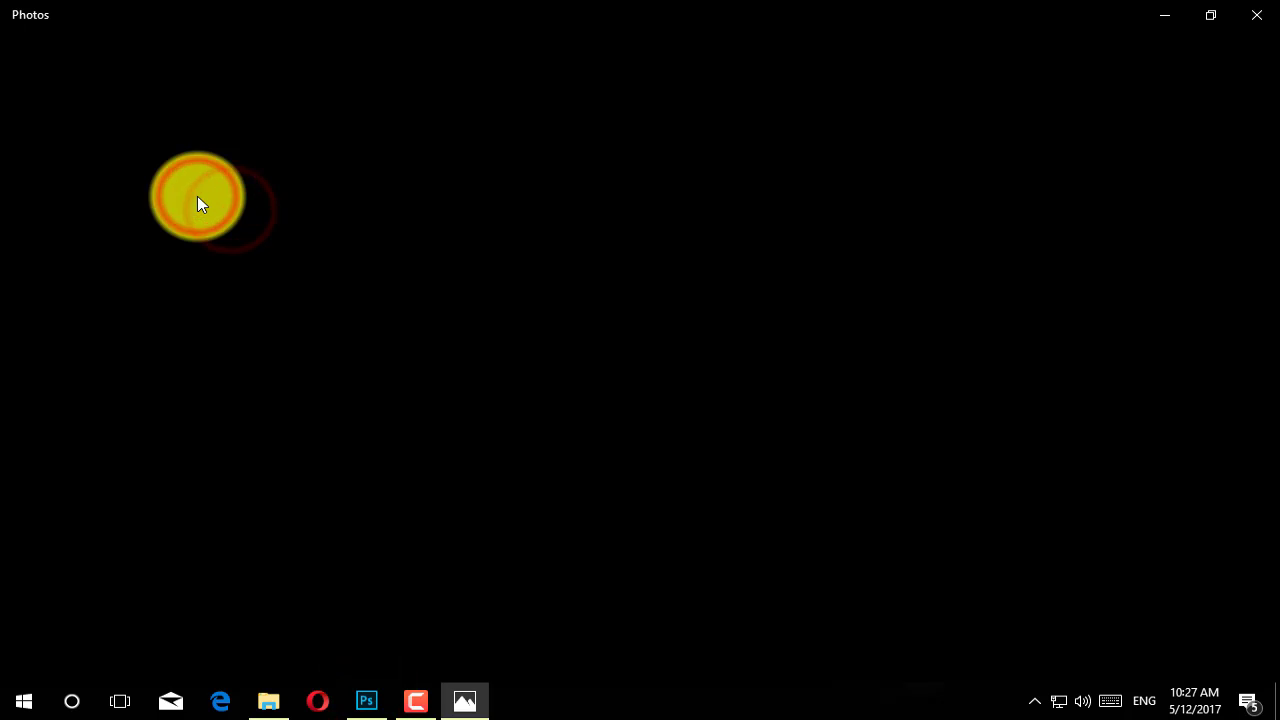
click(369, 703)
click(369, 703)
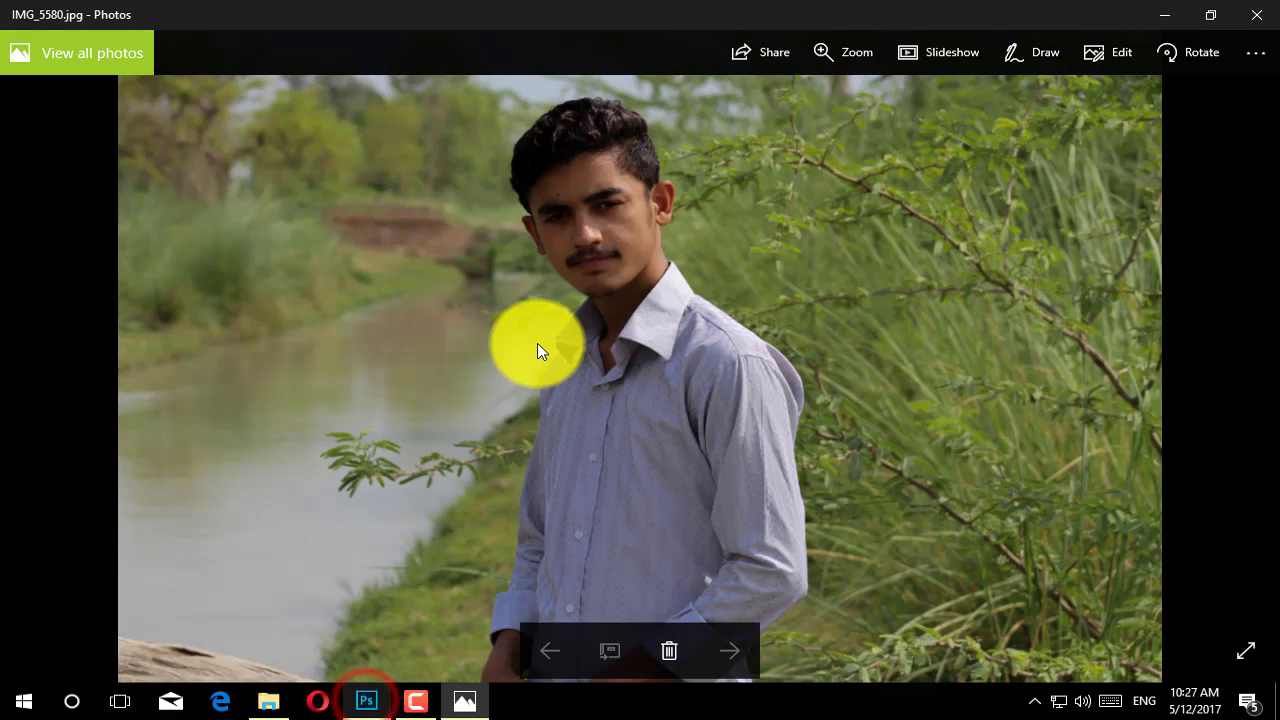
Examine the subject's face and hair in the photo up close
double_click(625, 130)
double_click(607, 219)
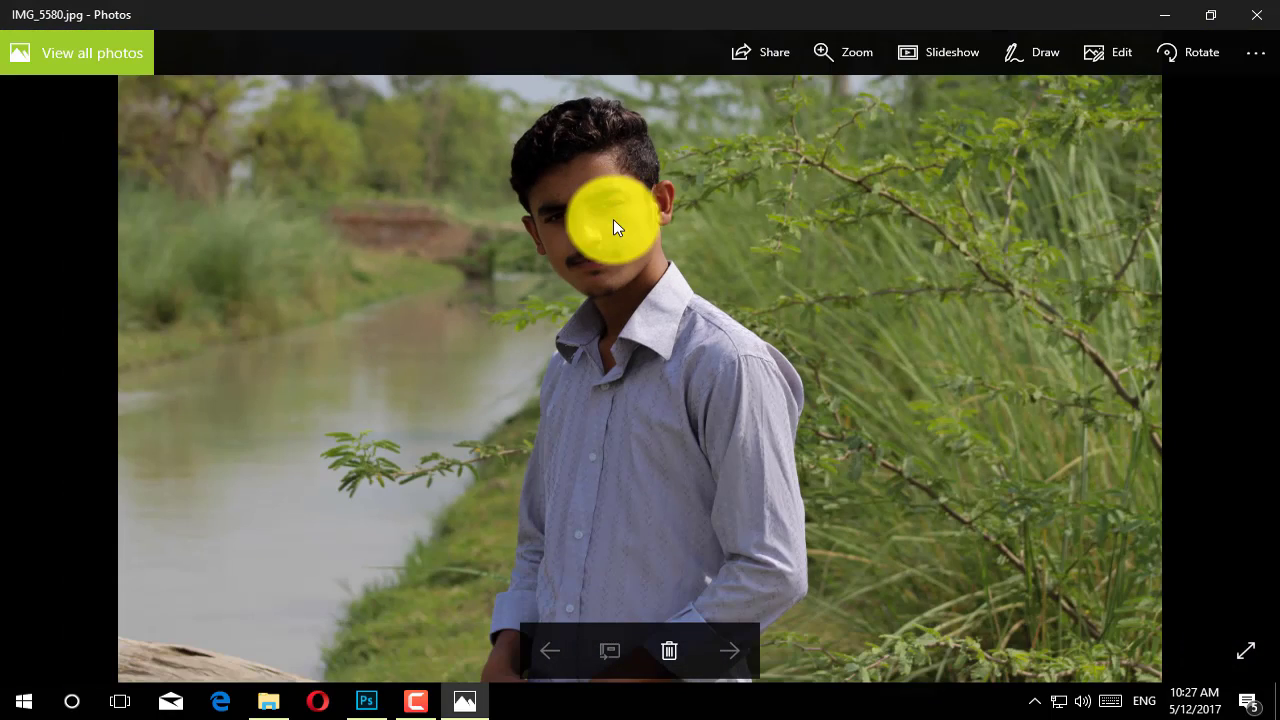
click(613, 219)
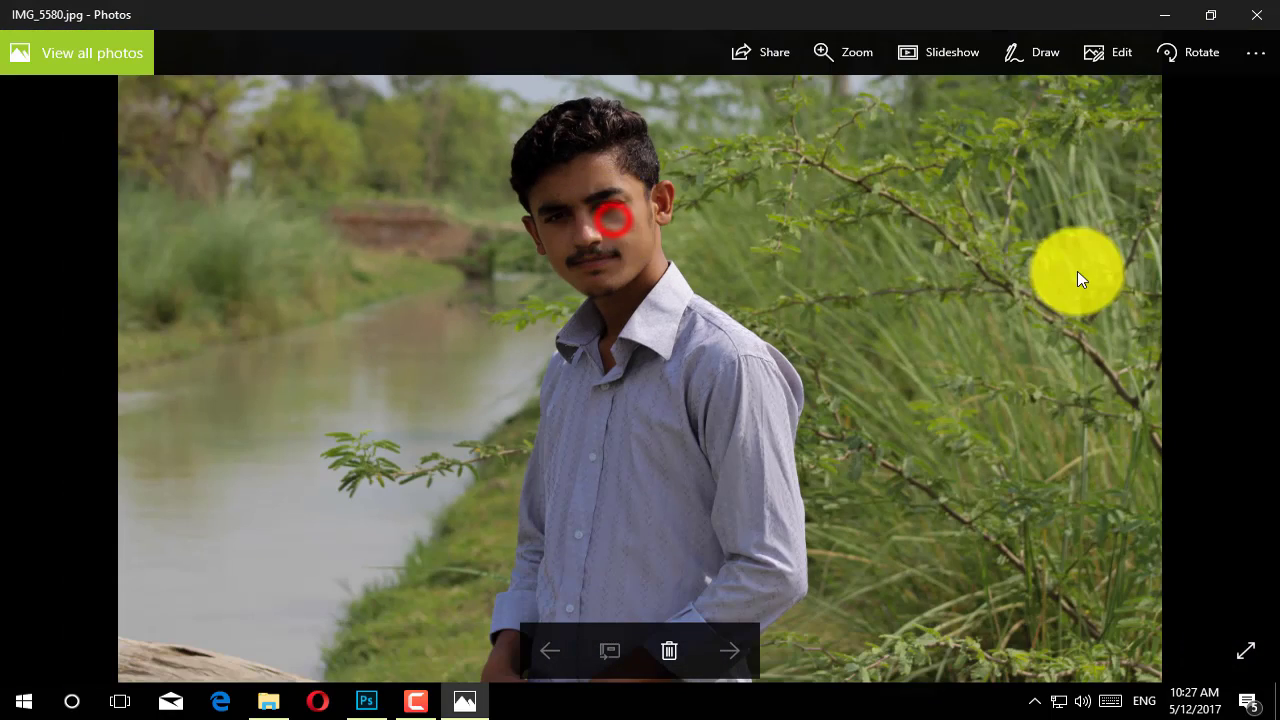
double_click(557, 167)
drag(557, 167, 682, 376)
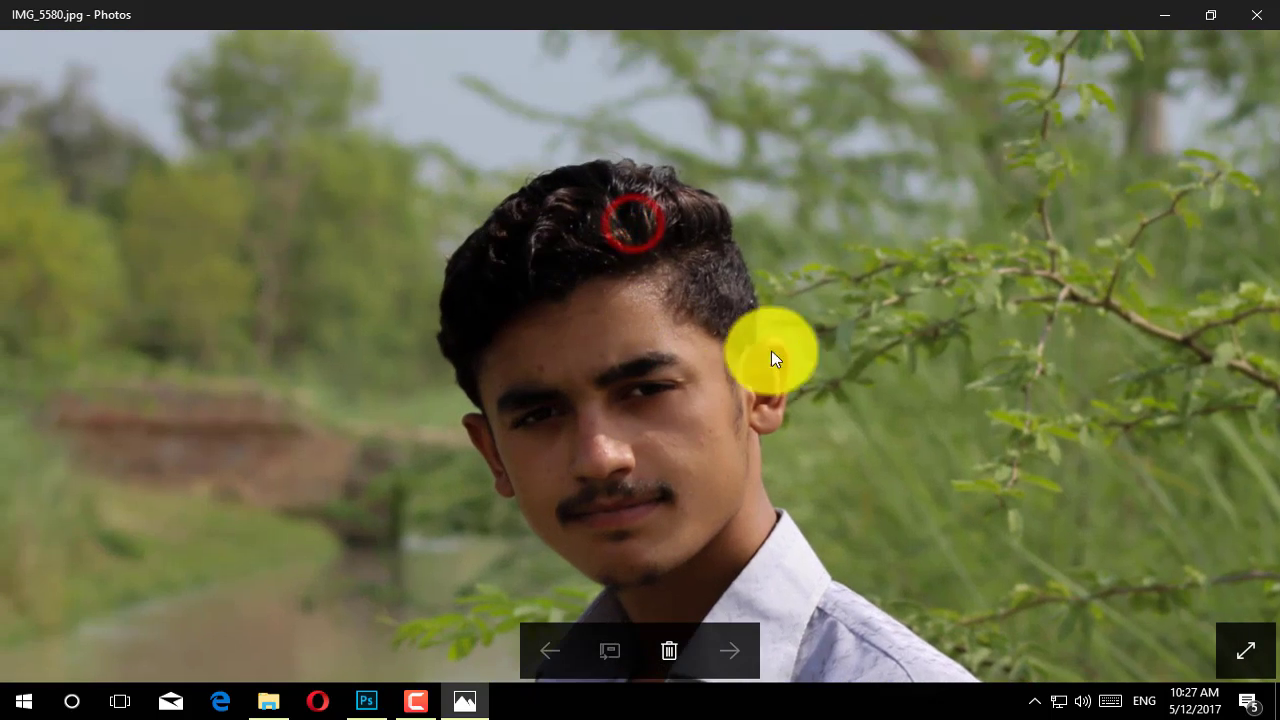
scroll(745, 346, down, 5)
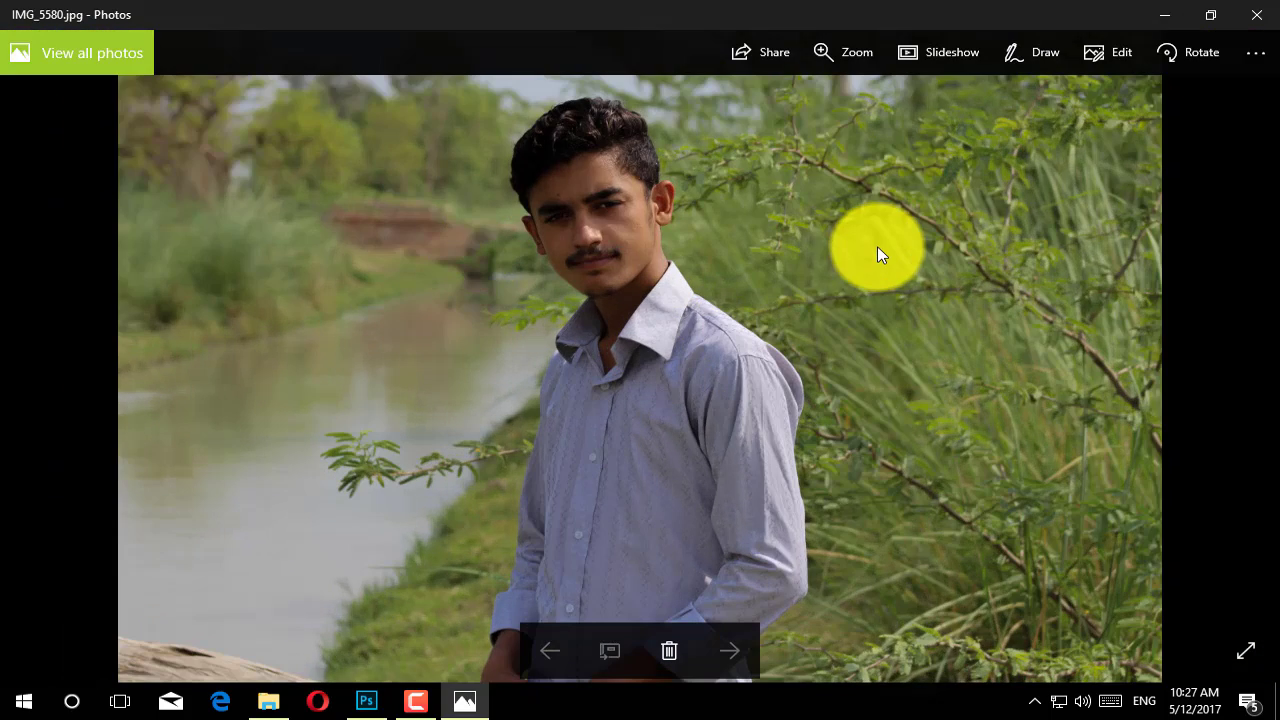
Display the file info of IMG_5580.jpg and examine its shot and camera details
right_click(780, 172)
click(1255, 52)
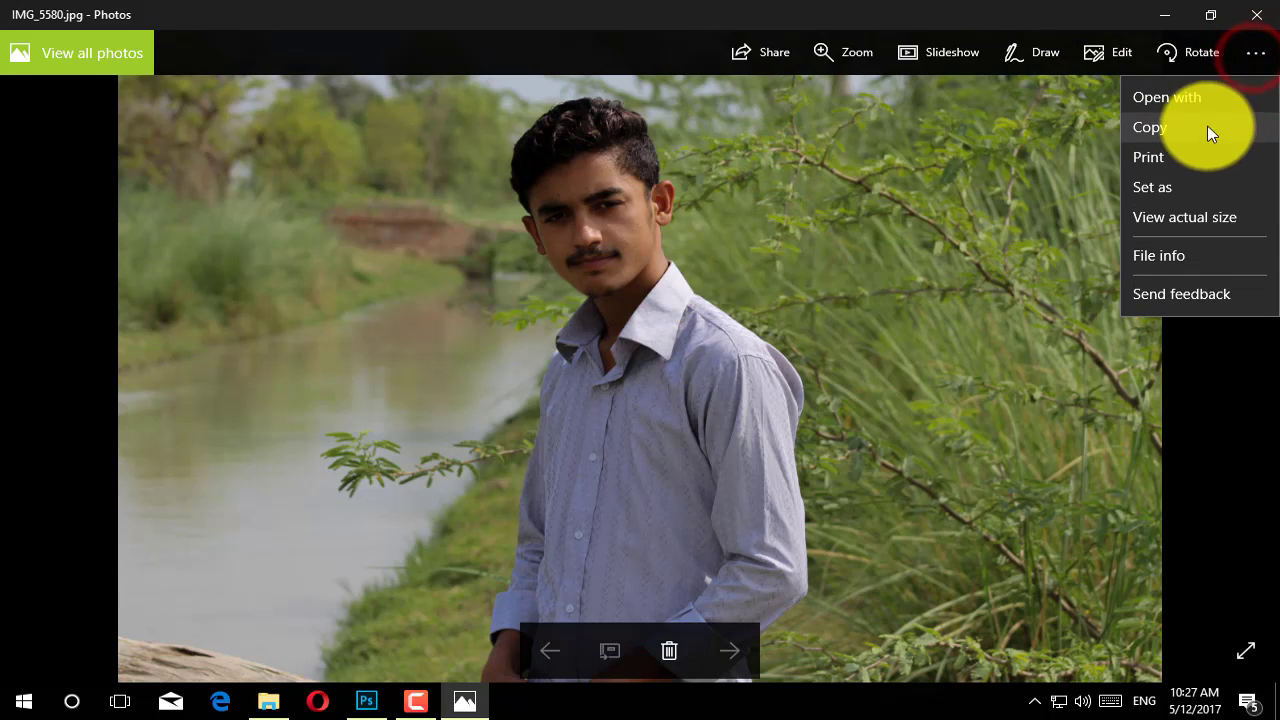
click(1147, 258)
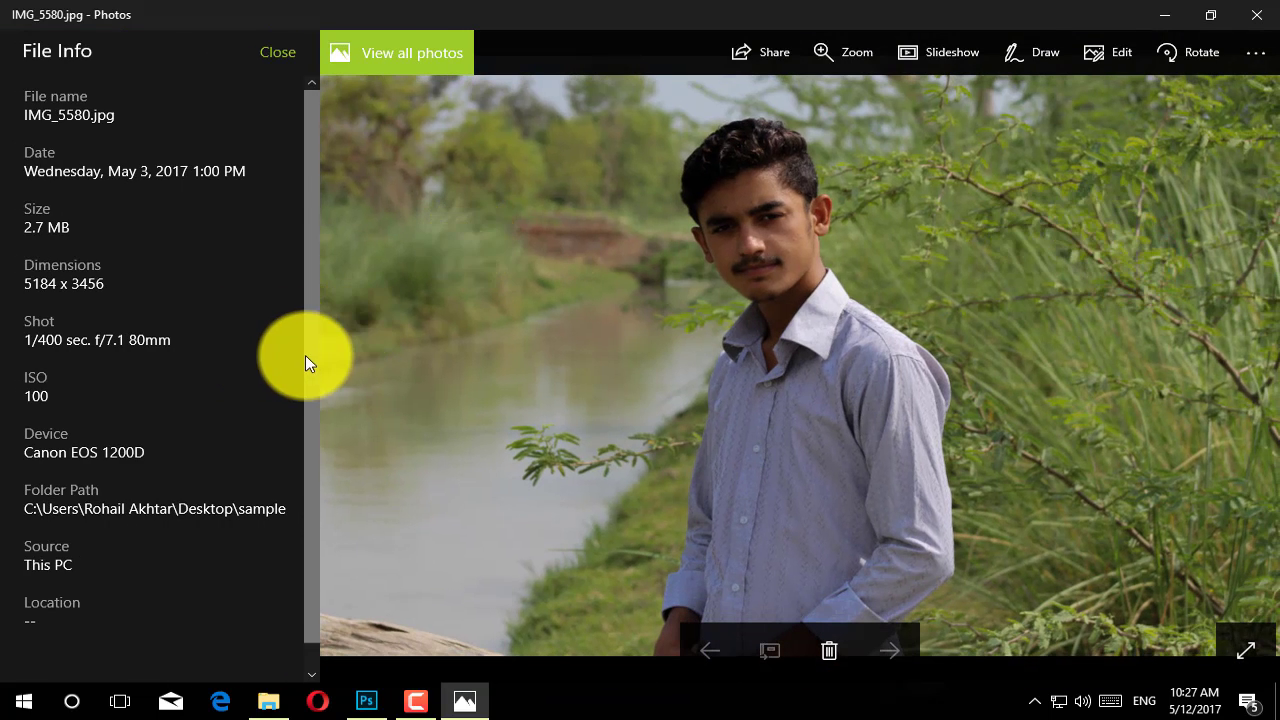
drag(306, 355, 287, 464)
drag(22, 428, 166, 432)
click(166, 420)
scroll(166, 423, up, 1)
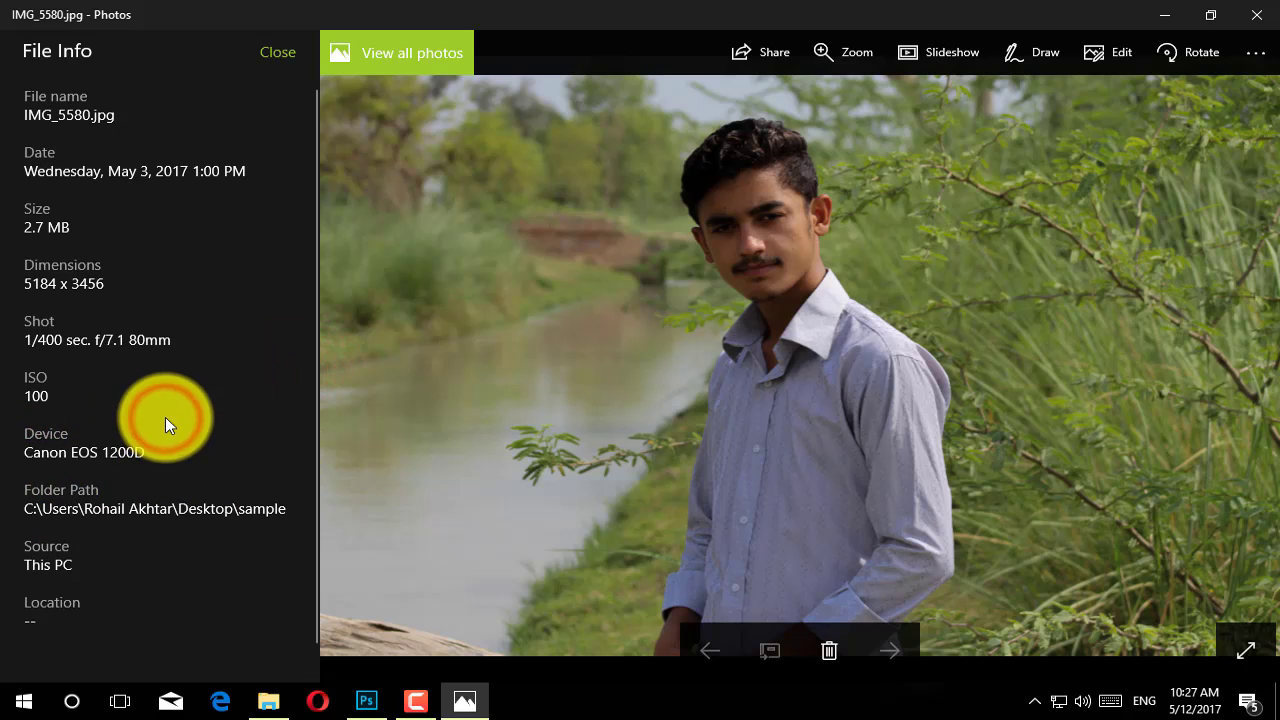
drag(72, 341, 199, 345)
scroll(114, 490, down, 1)
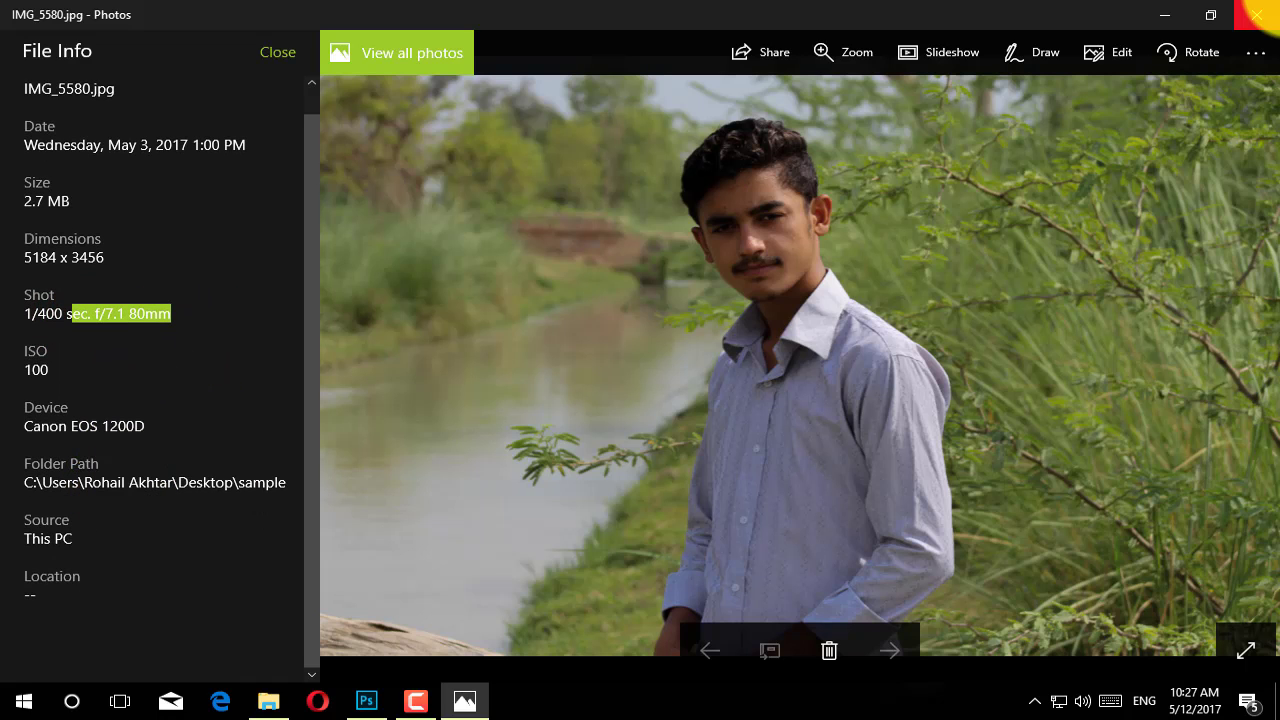
Close the Photos viewer and open IMG_5580.jpg from the sample folder in Photoshop
click(1256, 14)
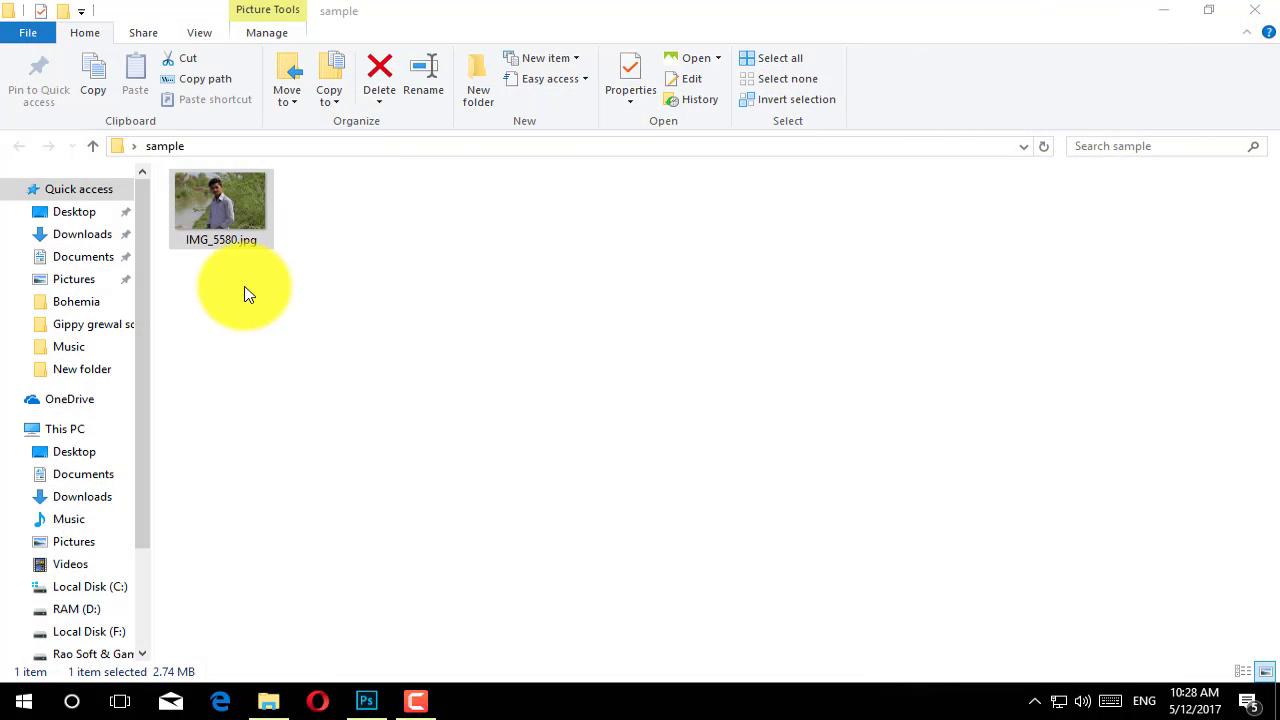
drag(208, 200, 370, 246)
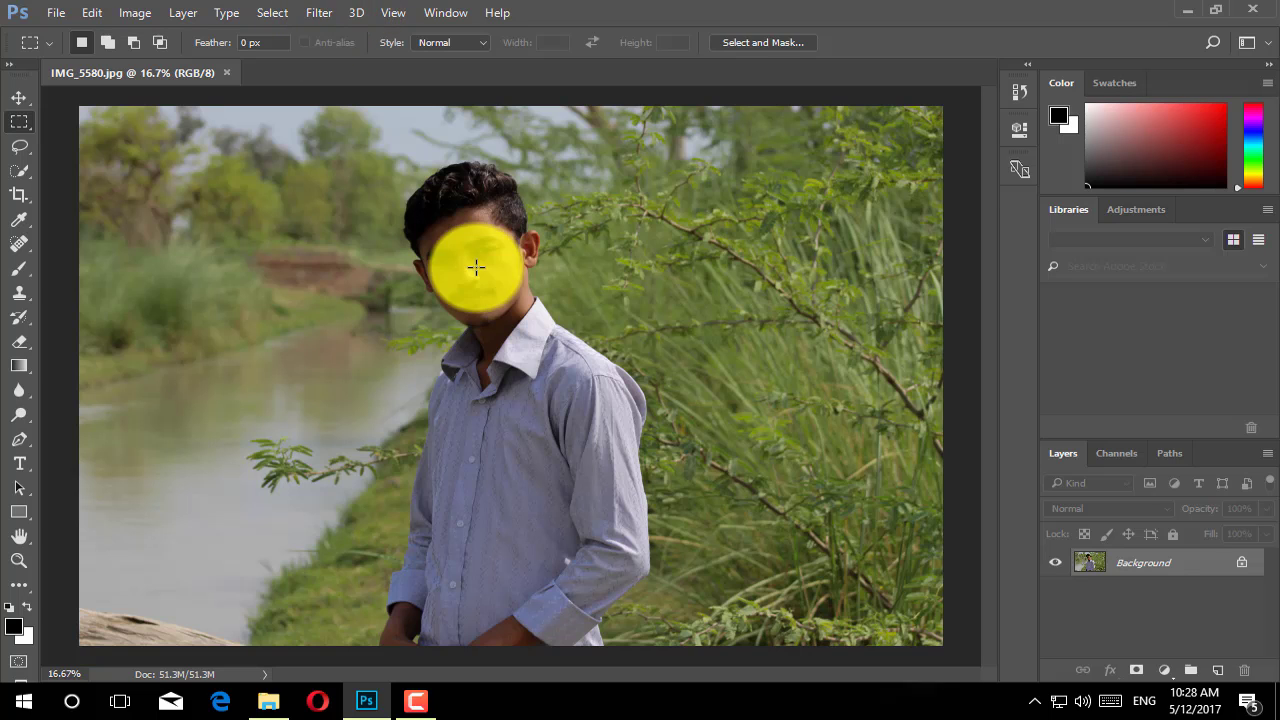
click(312, 14)
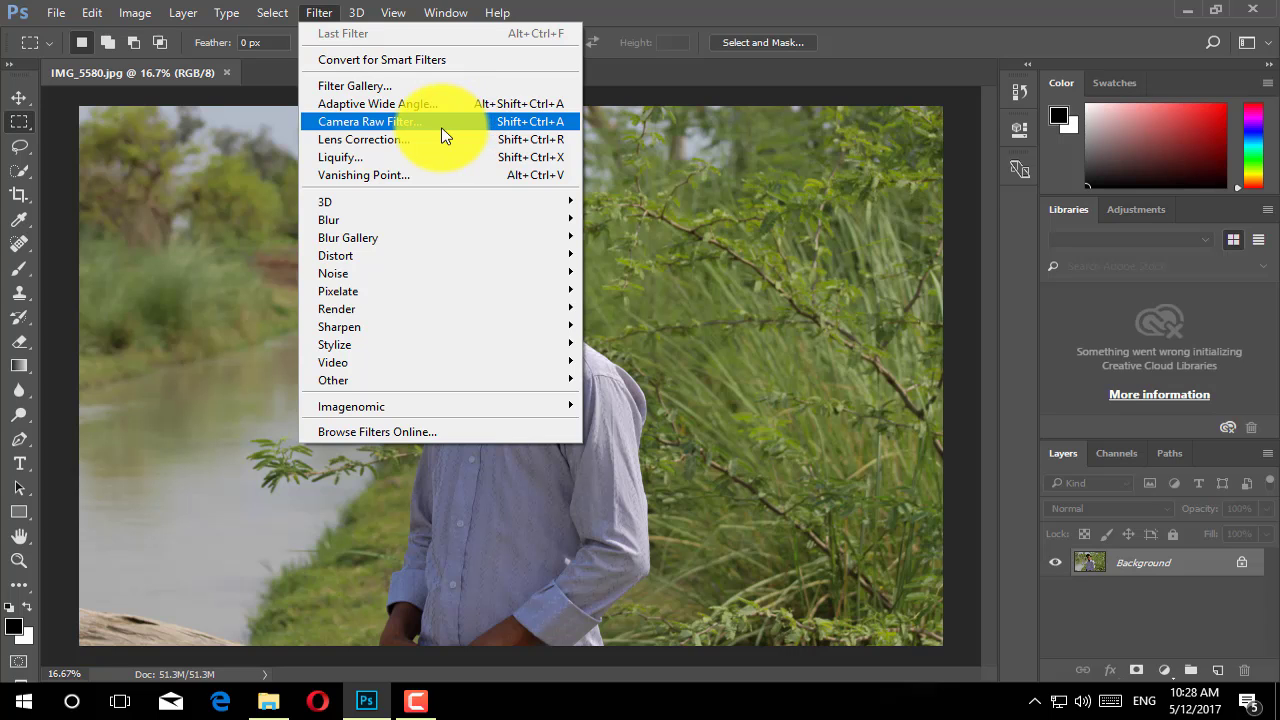
mouse_move(143, 13)
mouse_move(161, 68)
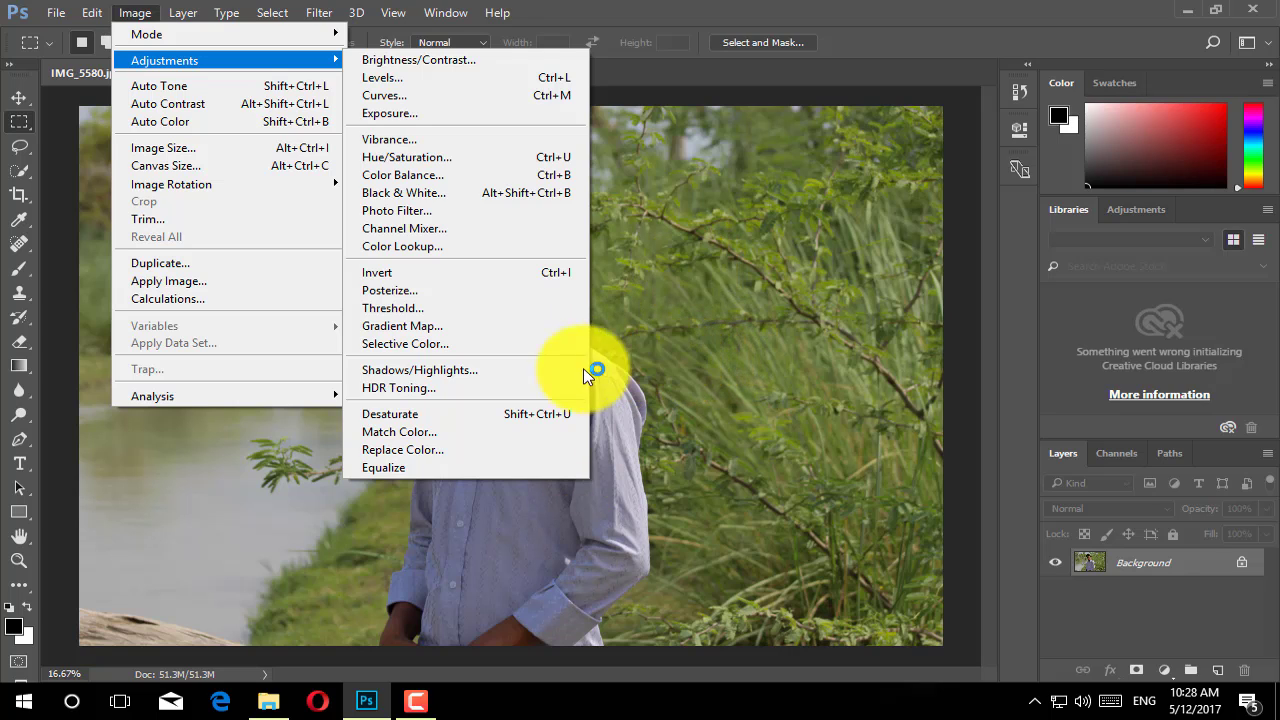
mouse_move(312, 398)
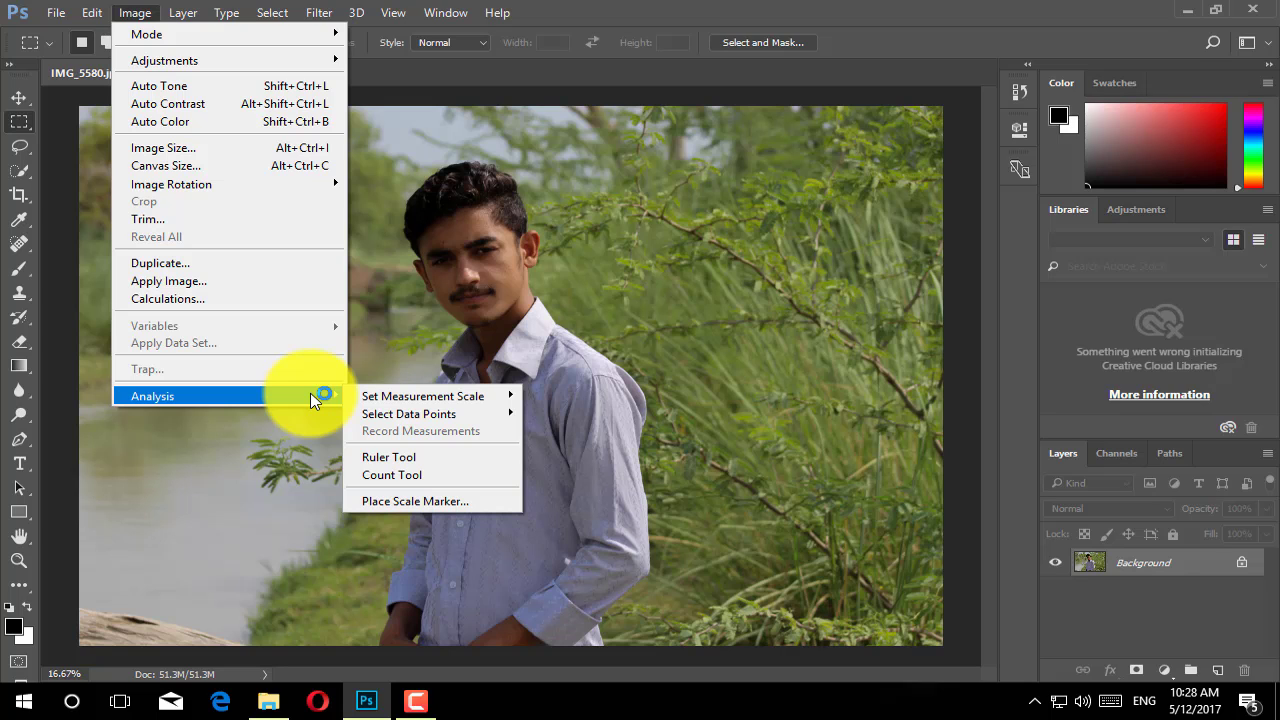
click(225, 38)
click(751, 273)
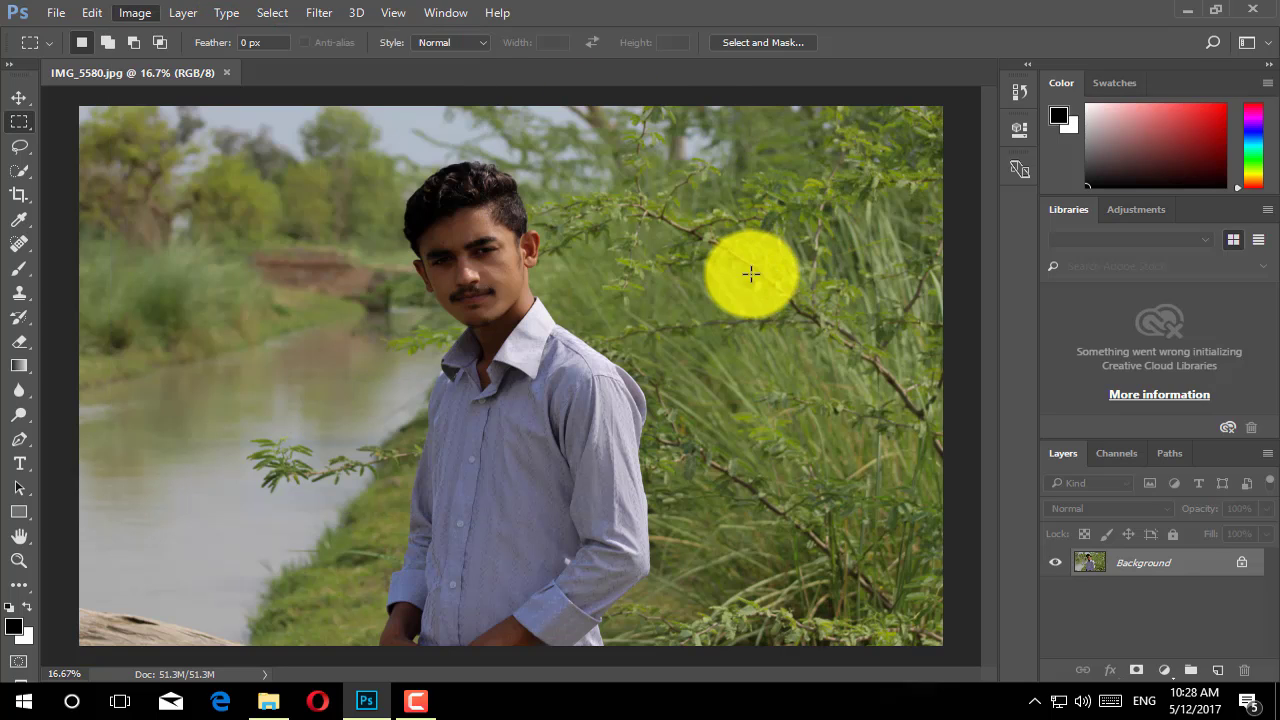
click(143, 13)
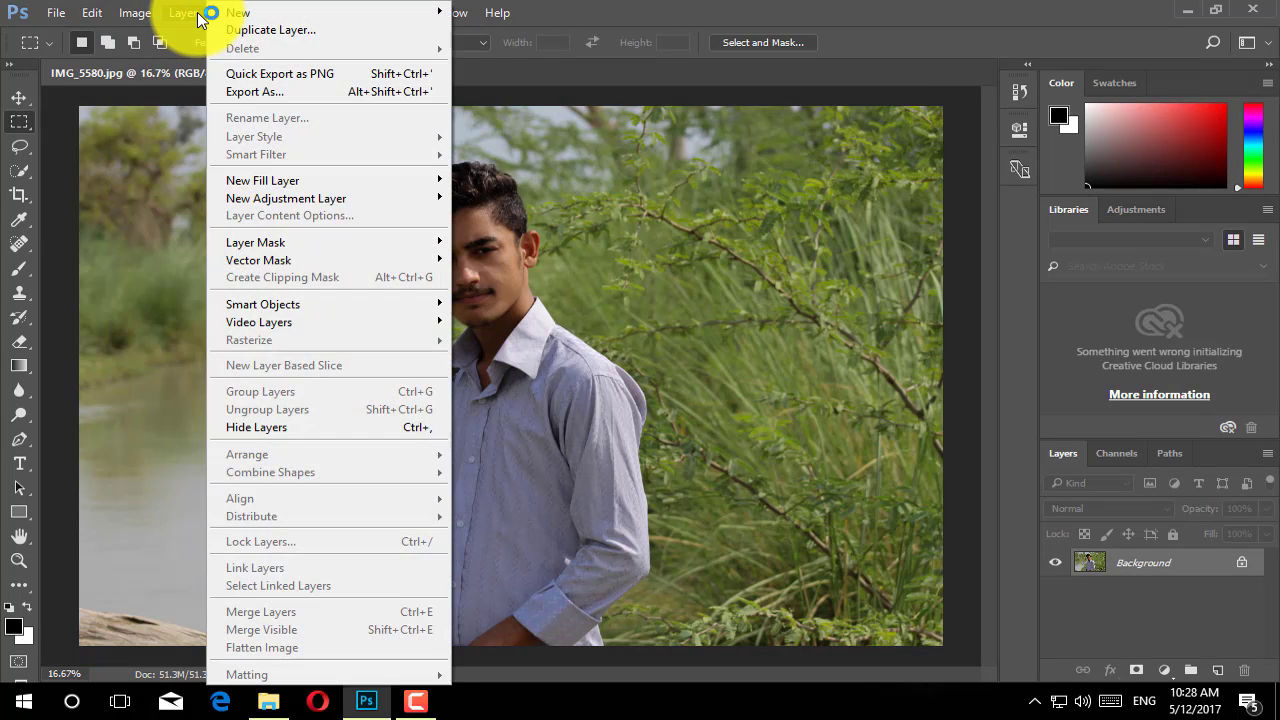
Review the JPEG handling options in the Camera Raw preferences and cancel the dialog
click(92, 13)
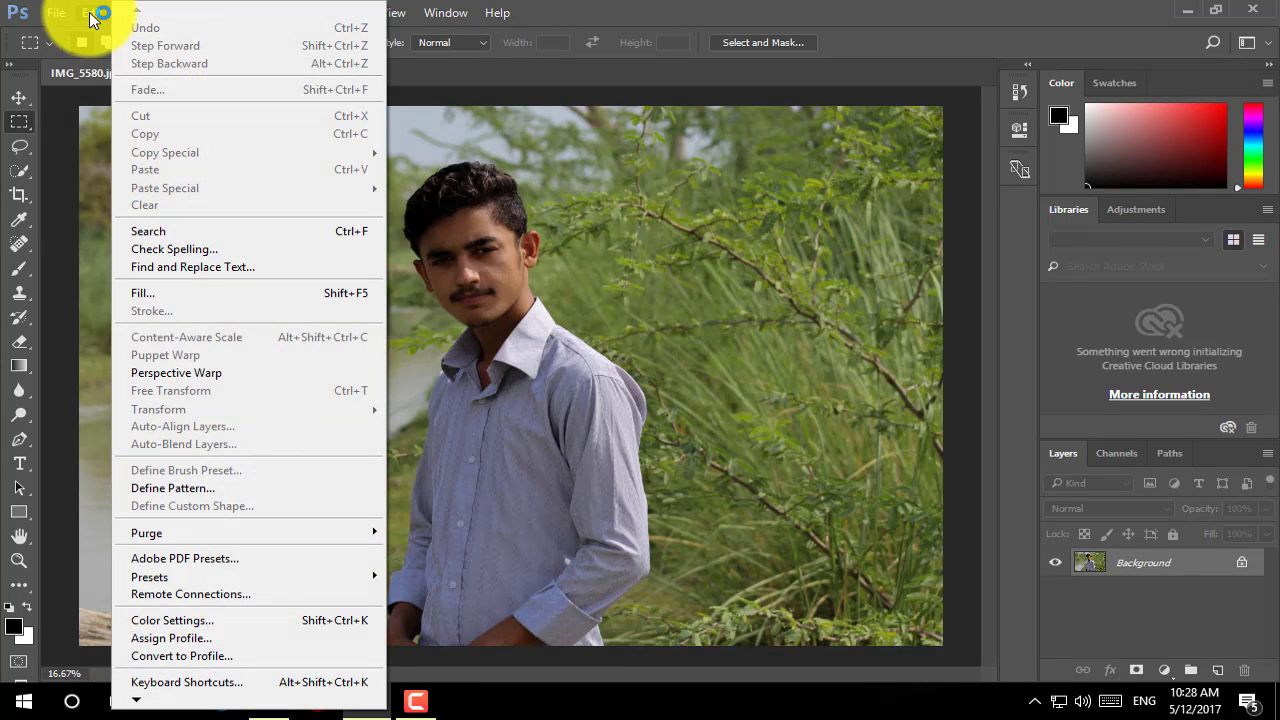
click(203, 700)
click(205, 702)
click(223, 682)
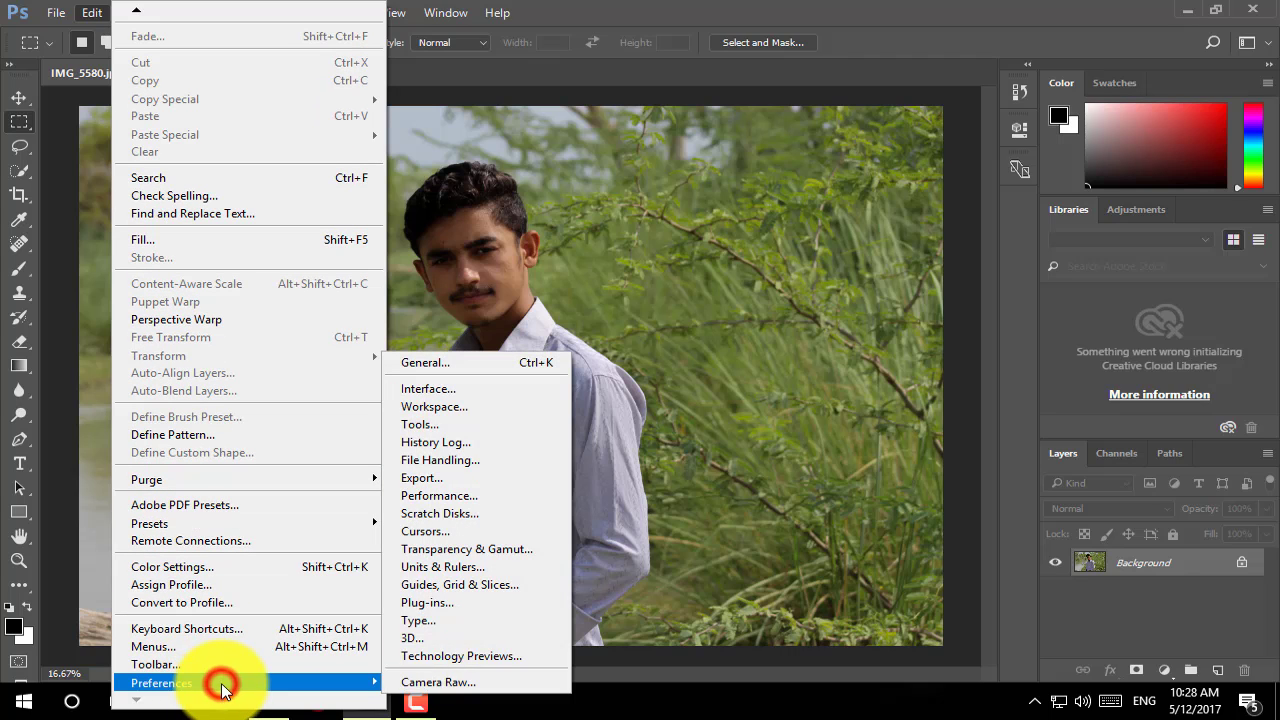
click(449, 688)
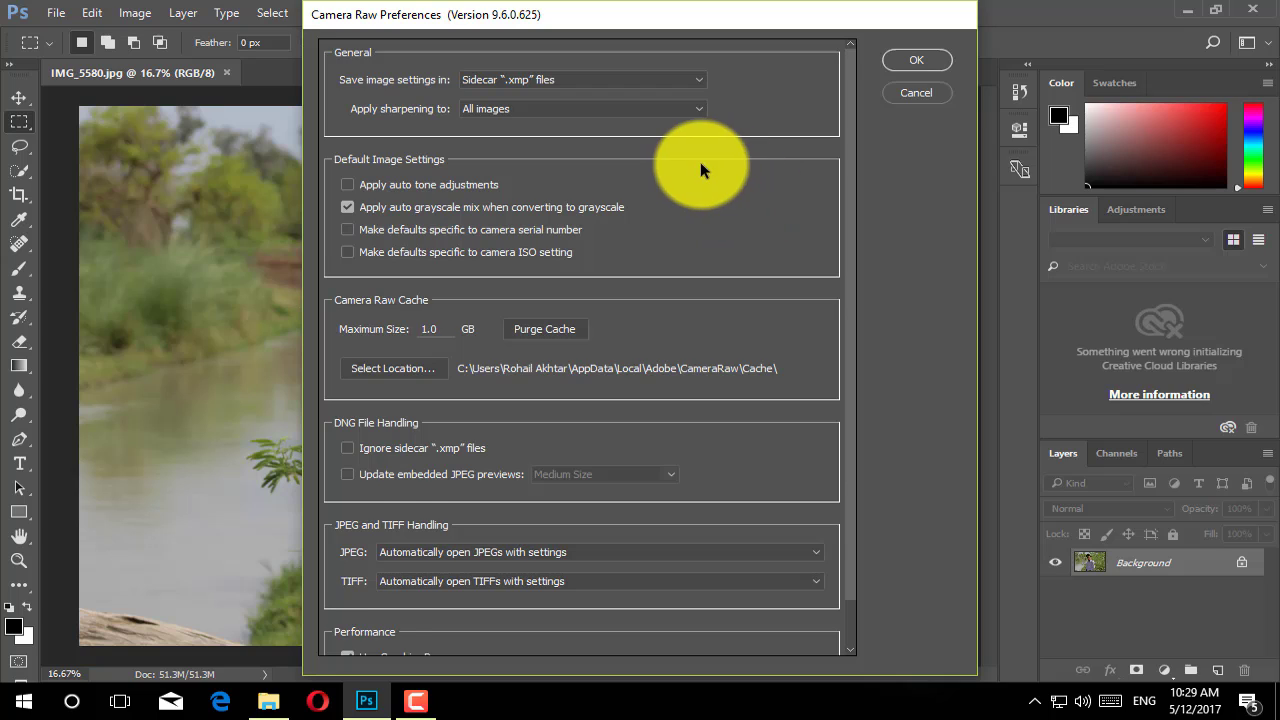
scroll(700, 165, down, 2)
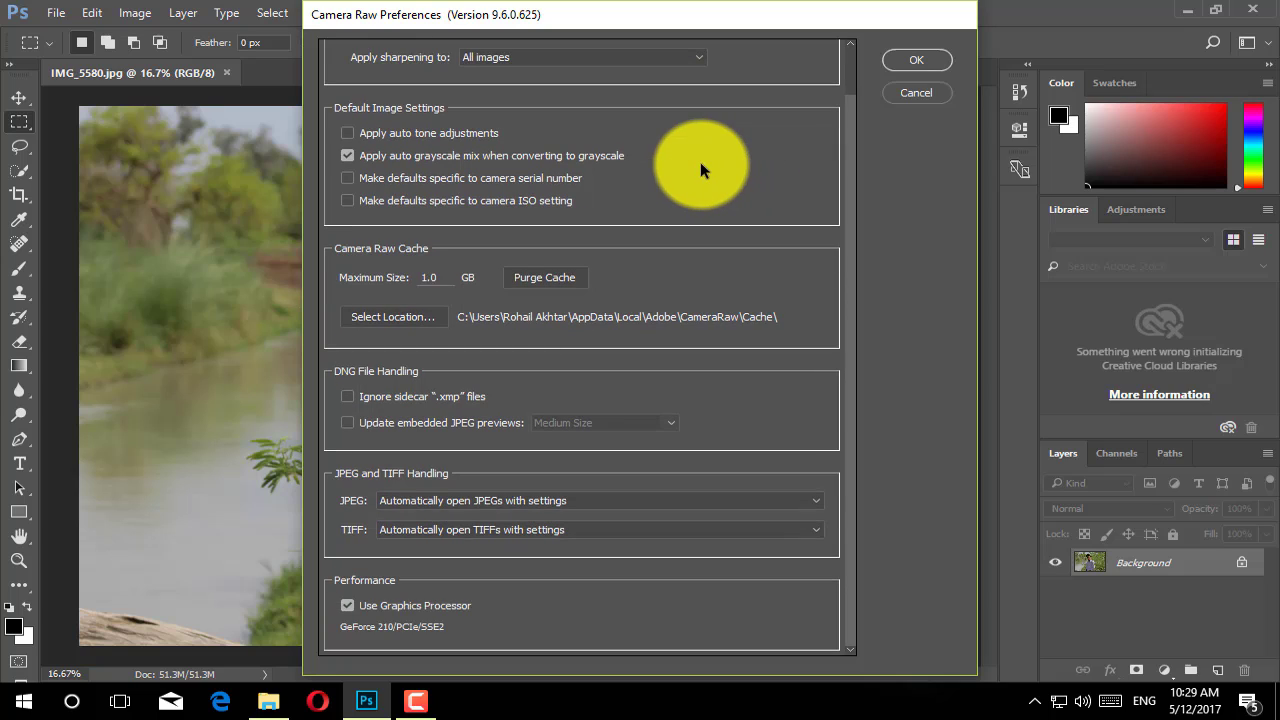
scroll(663, 152, up, 2)
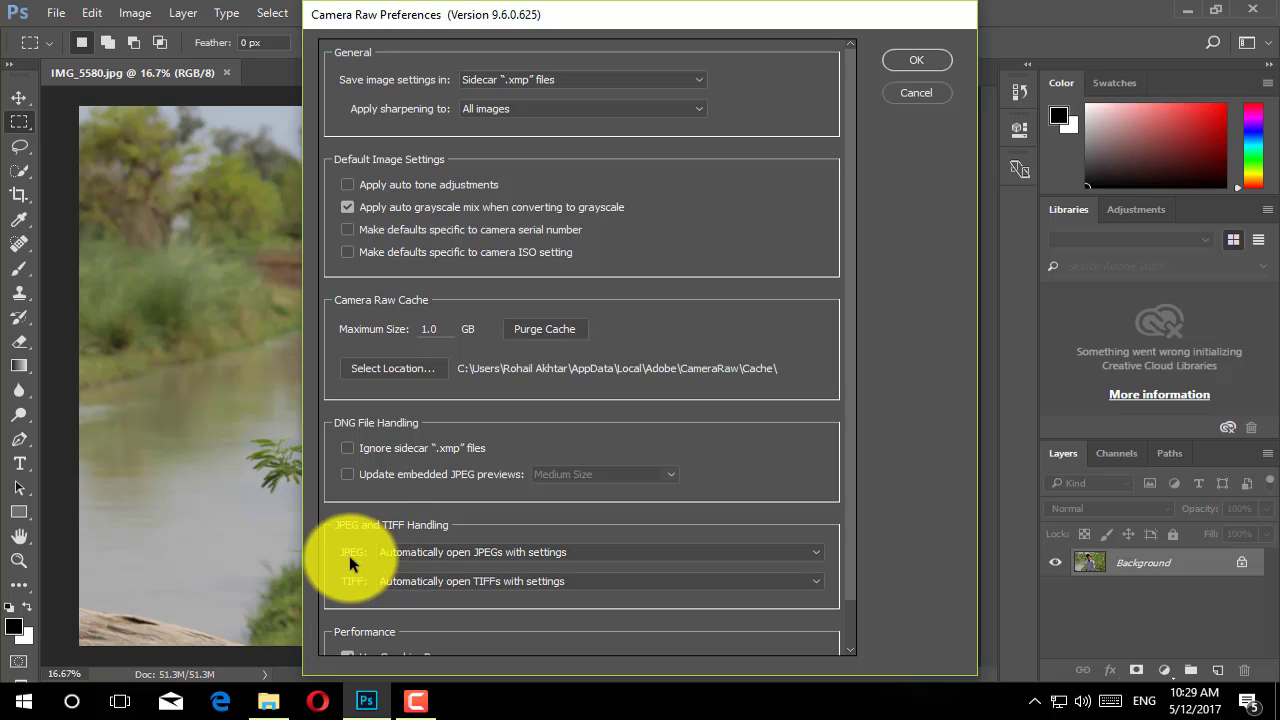
click(440, 553)
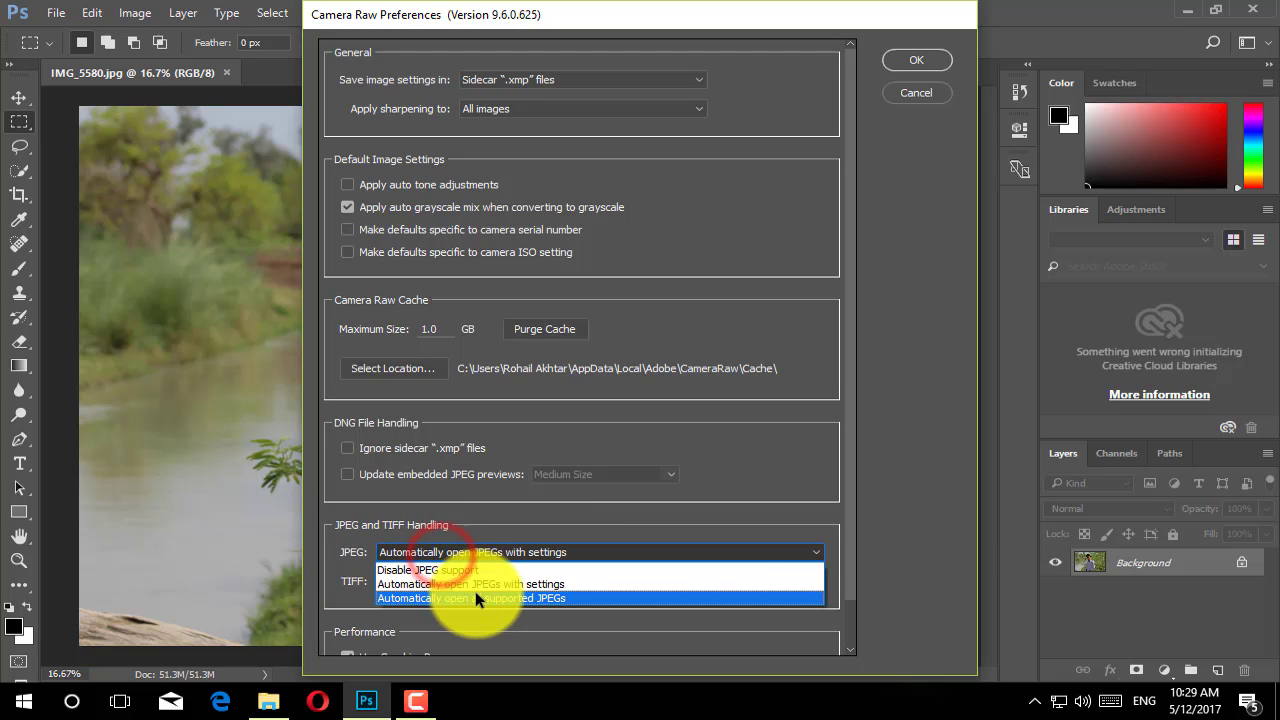
click(546, 552)
click(911, 83)
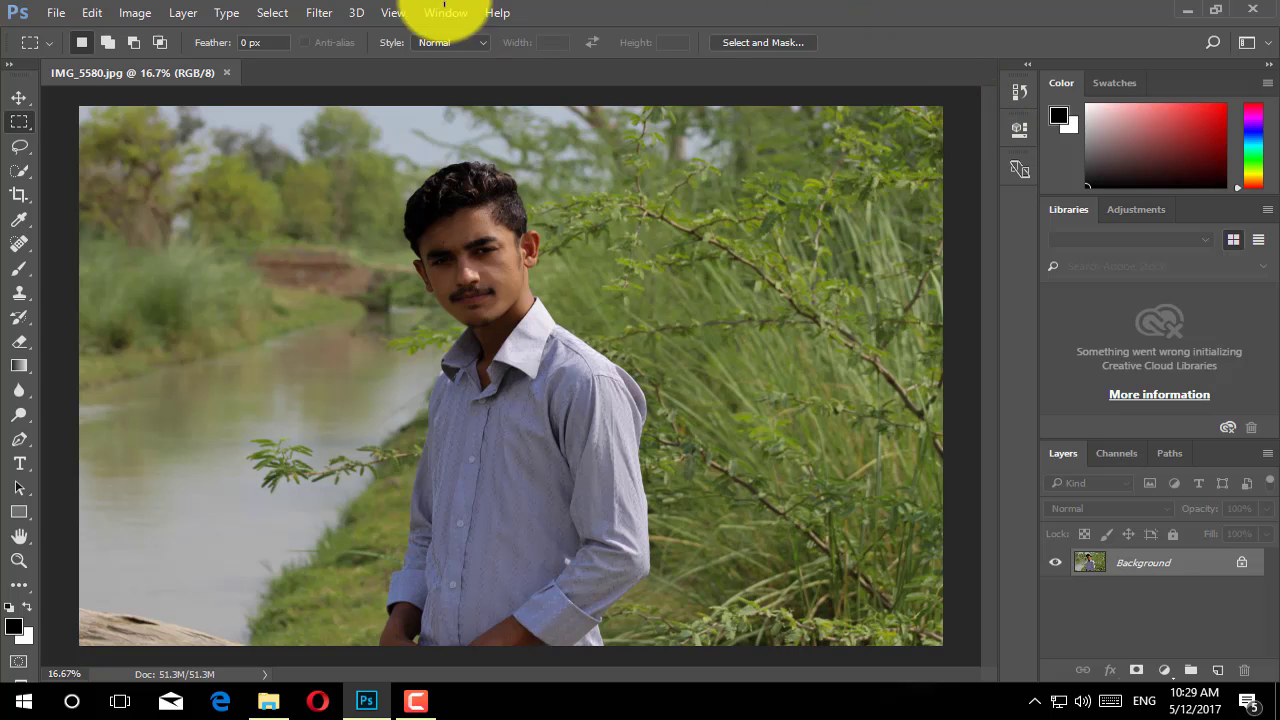
Open the Camera Raw Filter for the photo and move its window to the middle of the screen
click(329, 17)
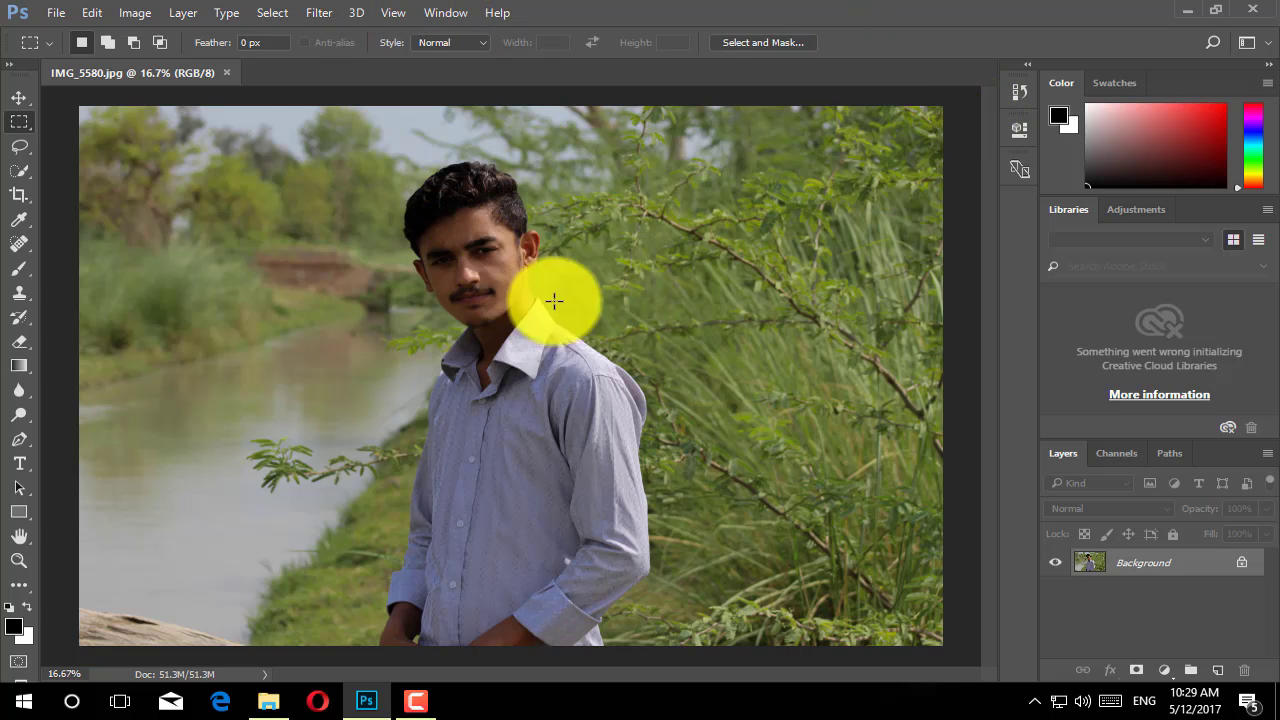
click(320, 12)
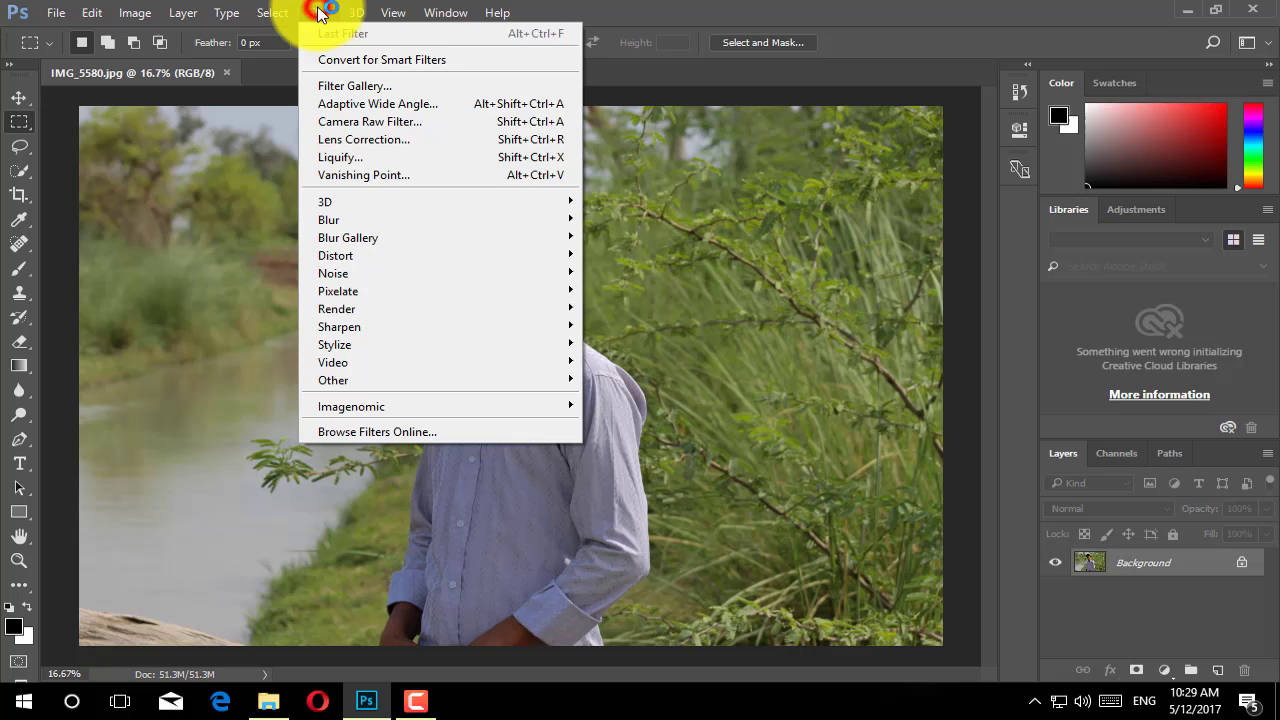
click(504, 121)
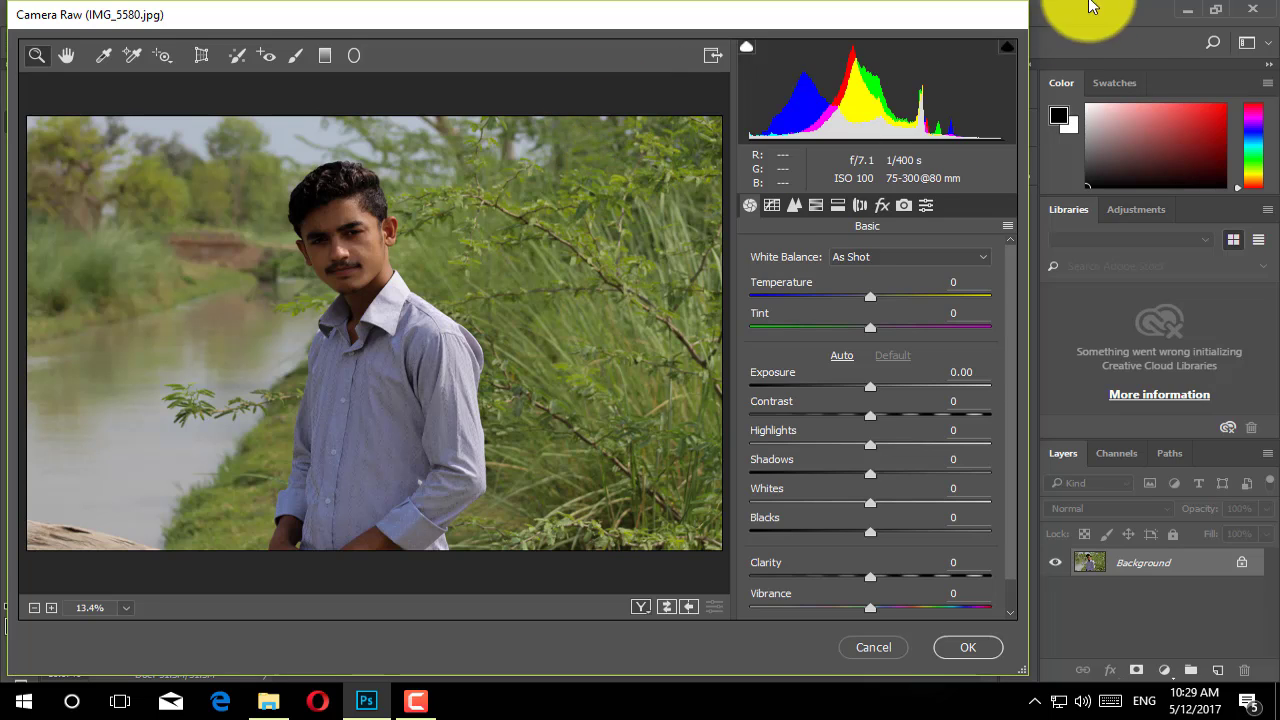
drag(929, 19, 1065, 37)
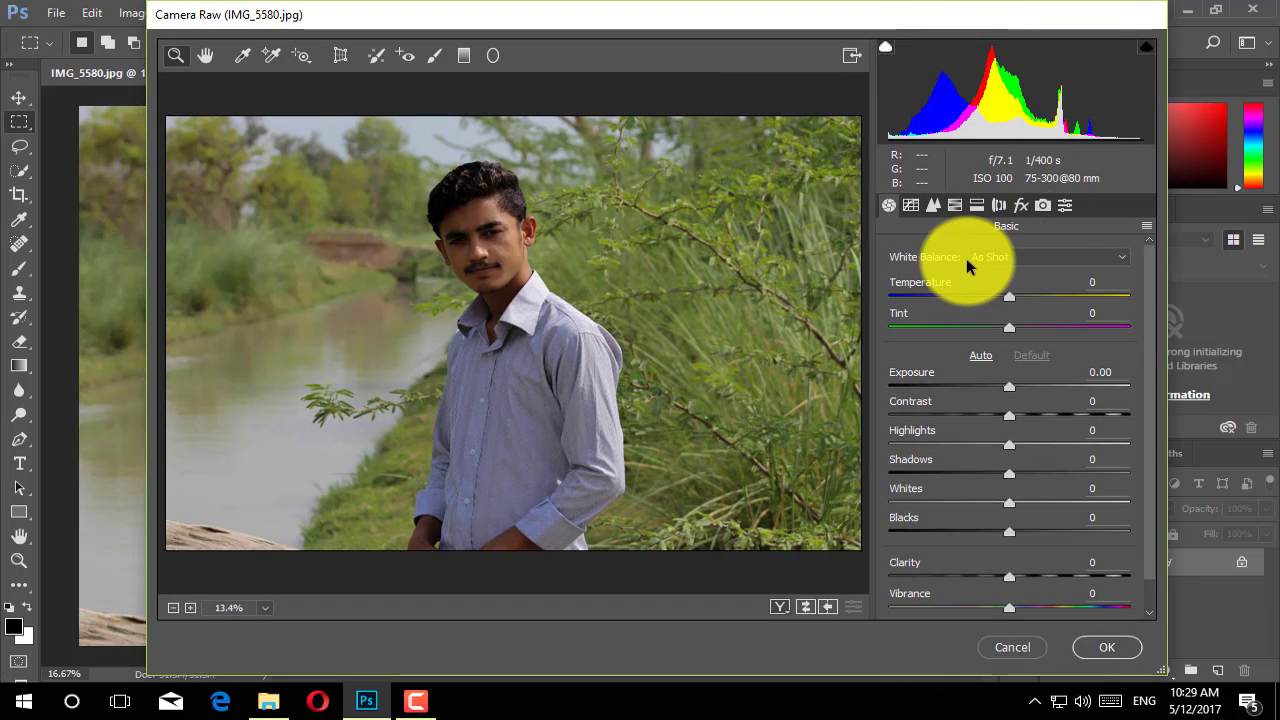
Set the photo's white balance to Auto and raise the exposure to +0.50
click(1030, 257)
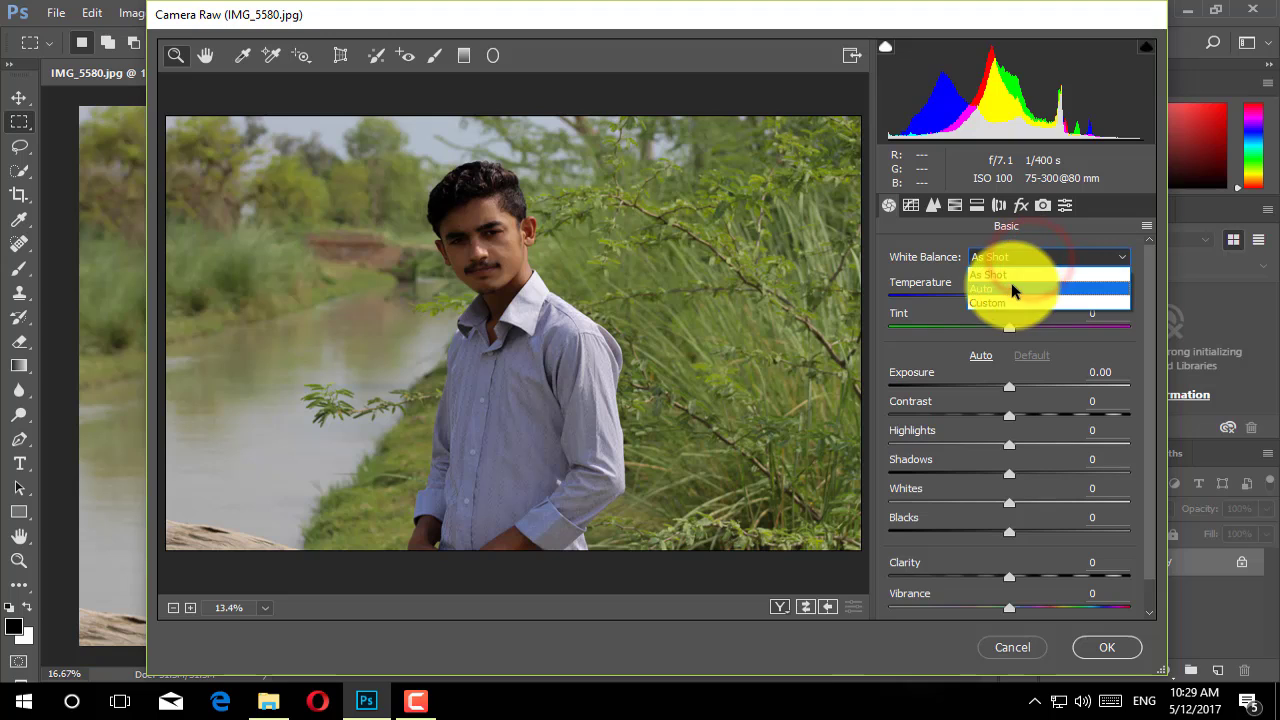
click(1012, 289)
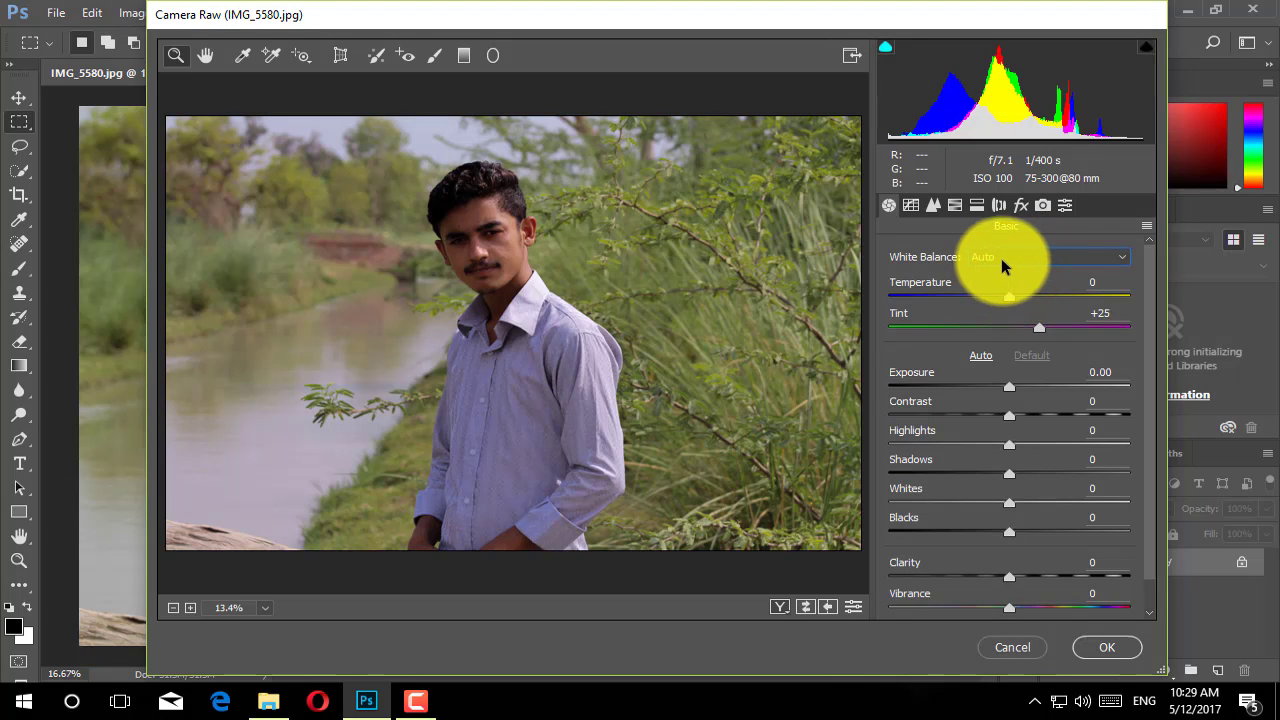
click(1001, 258)
click(1001, 258)
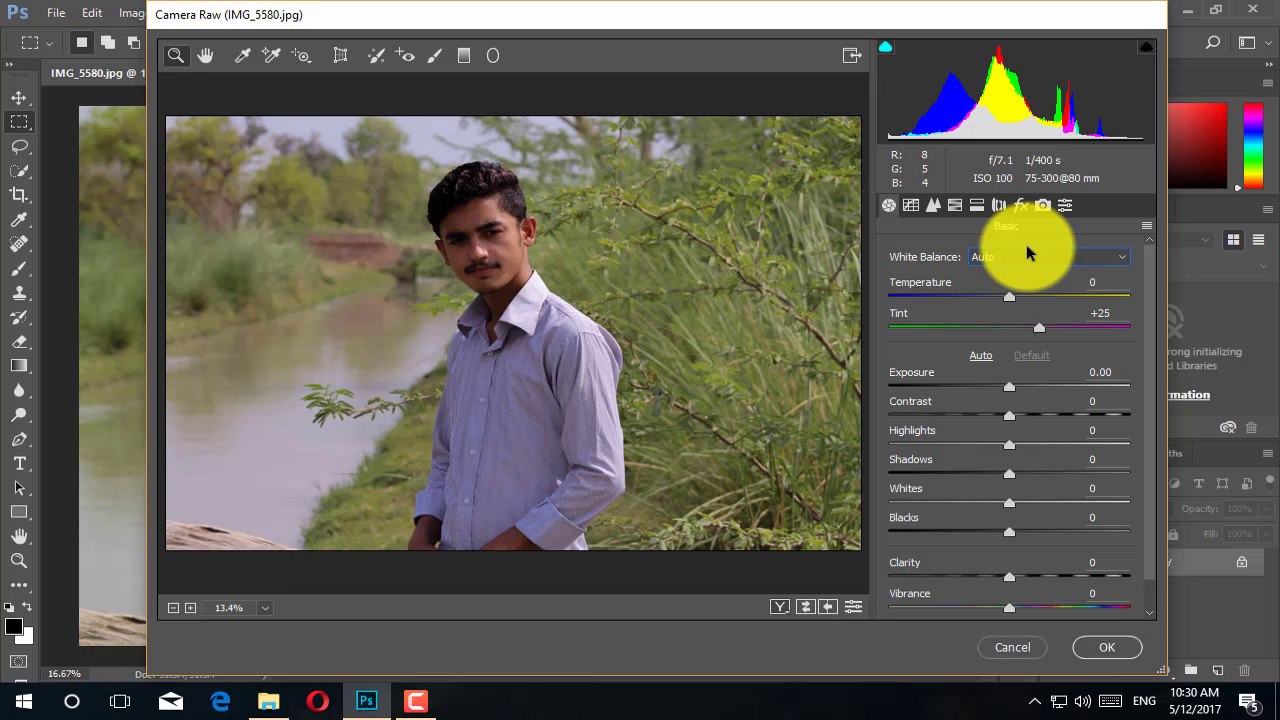
click(1030, 253)
click(1024, 256)
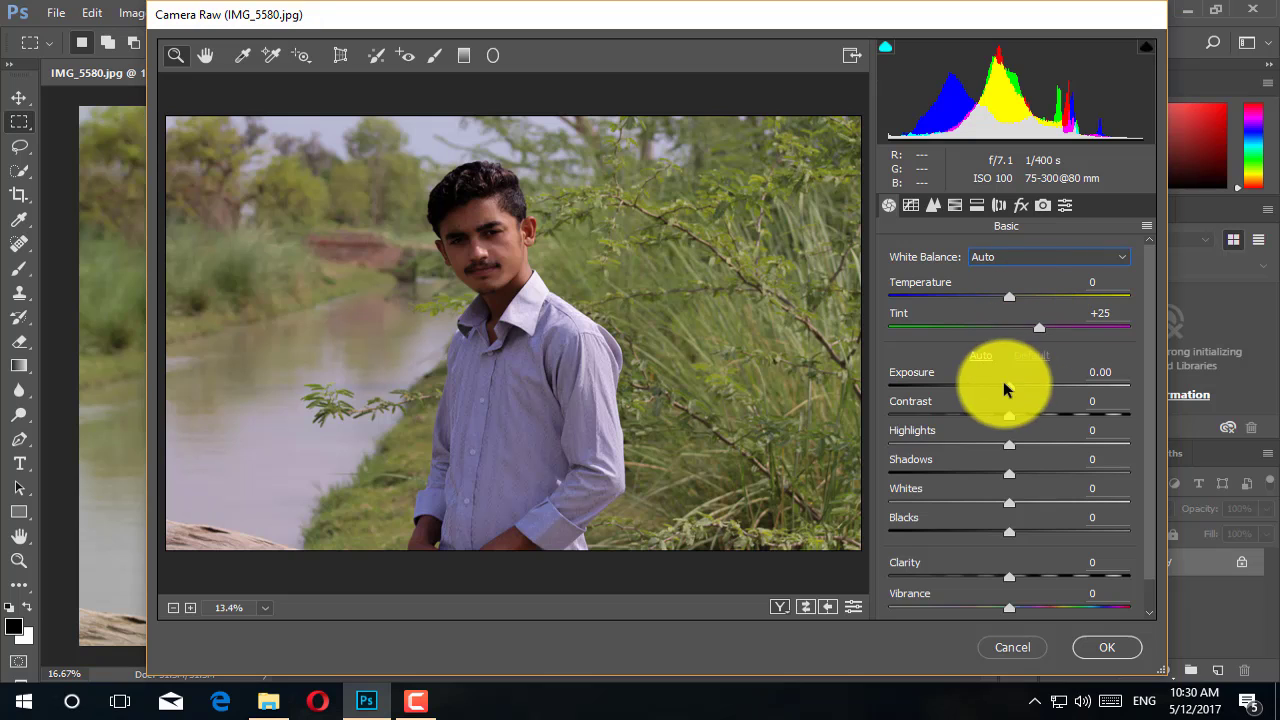
drag(1012, 390, 1023, 386)
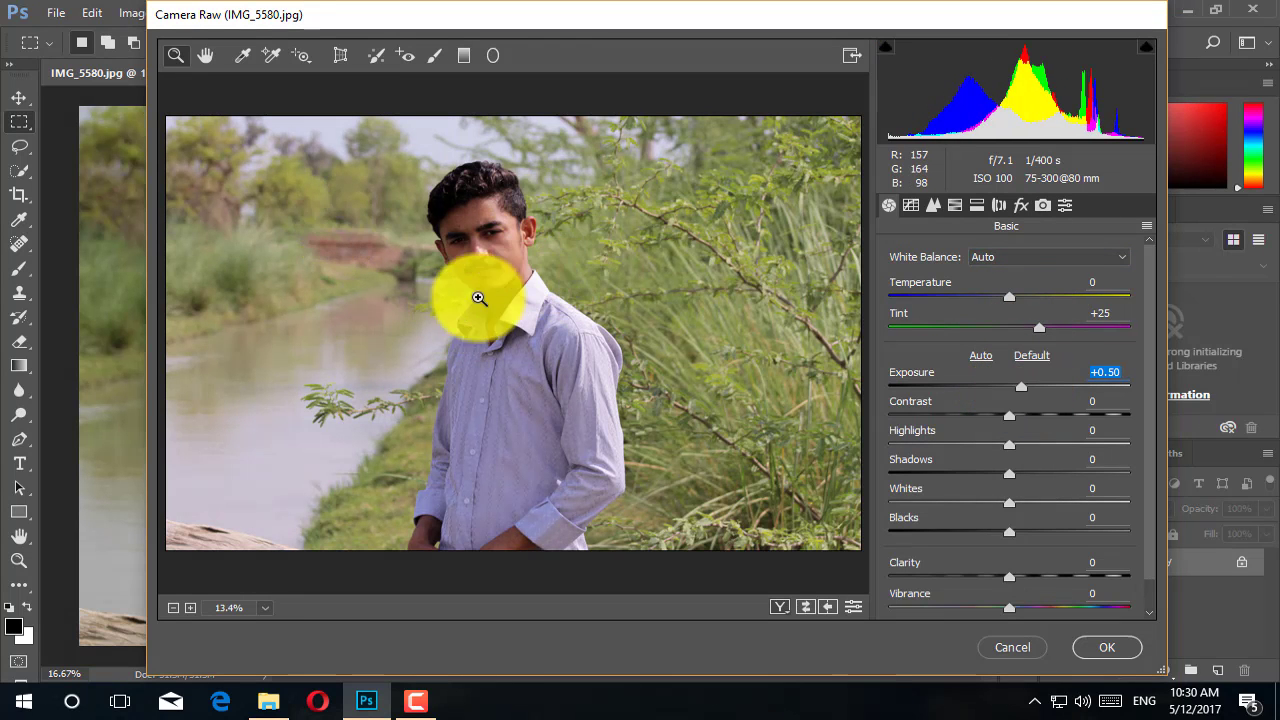
Set the photo's contrast to +21, highlights to +20, shadows to +21, whites to +11 and blacks to +12
drag(1010, 415, 1035, 422)
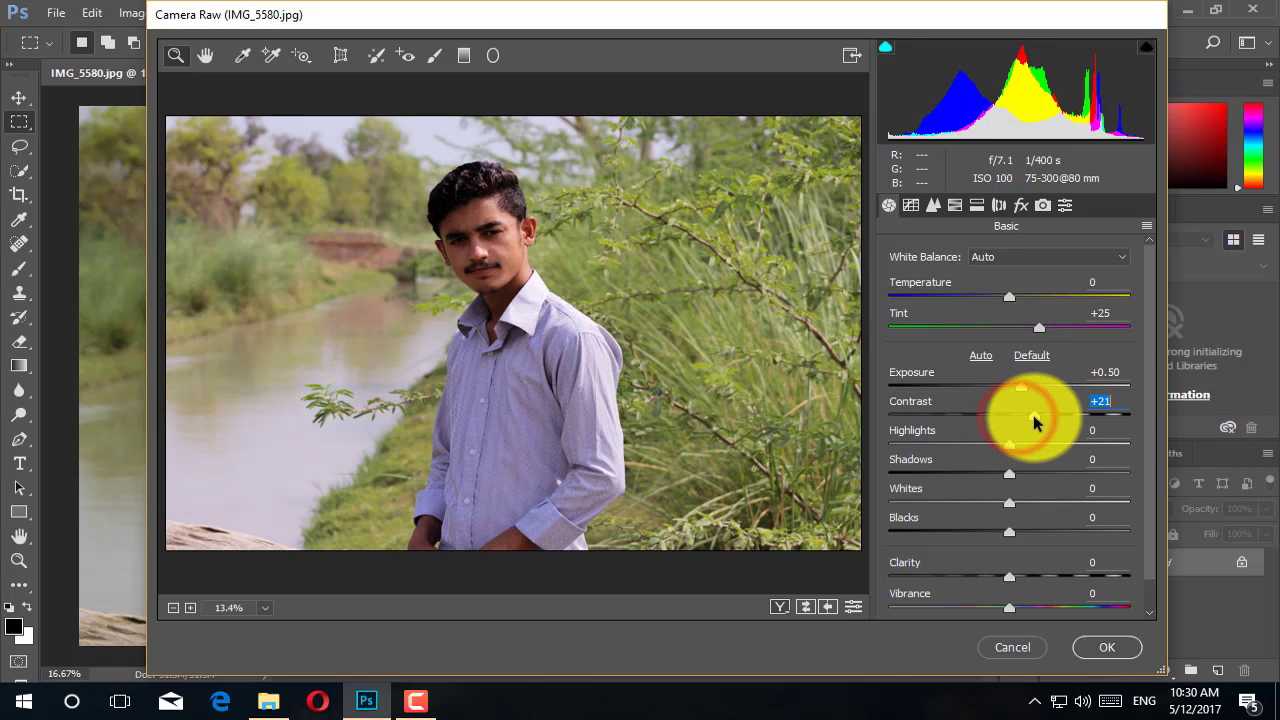
click(1019, 444)
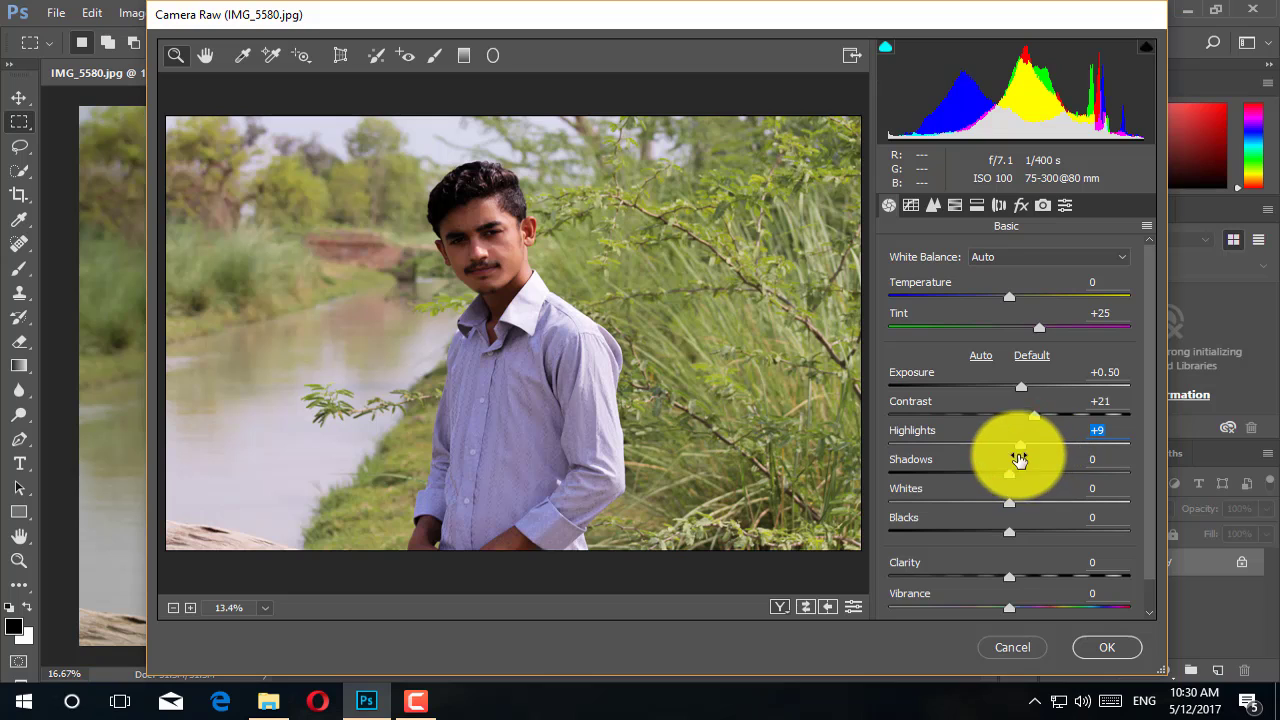
drag(1022, 446, 1034, 446)
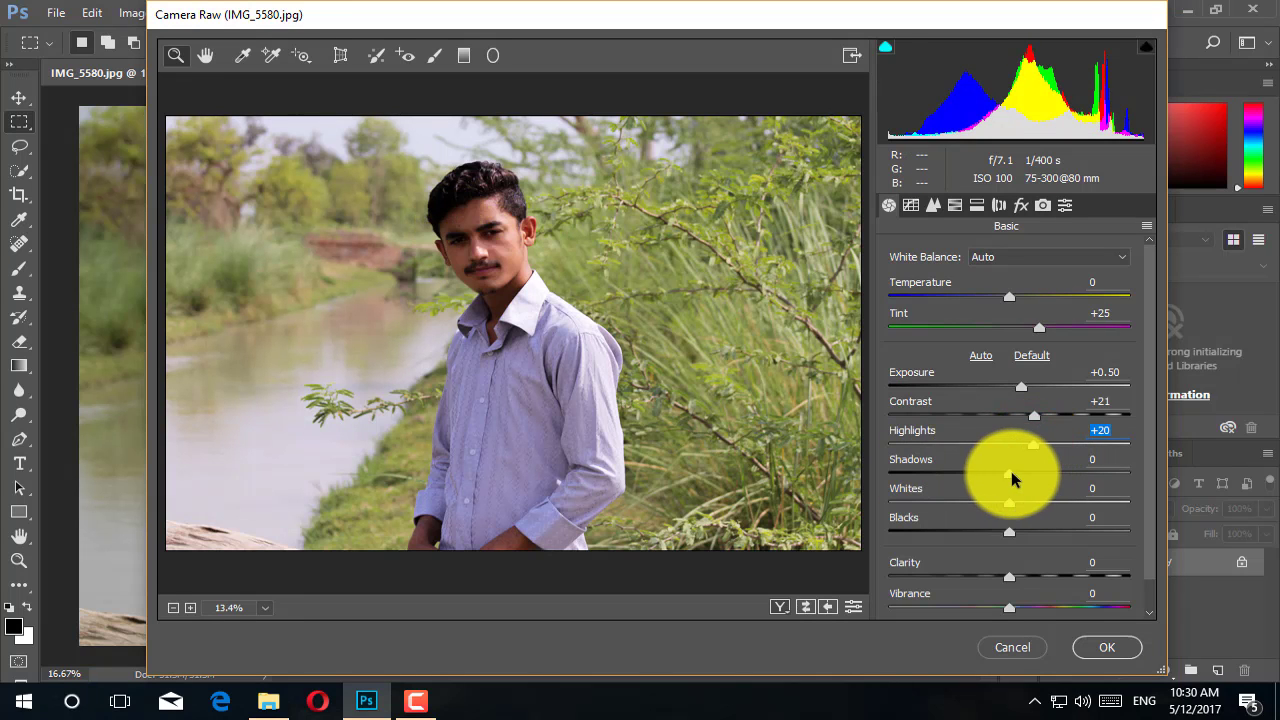
mouse_move(1011, 471)
mouse_down()
mouse_move(1048, 471)
mouse_move(1036, 471)
mouse_up()
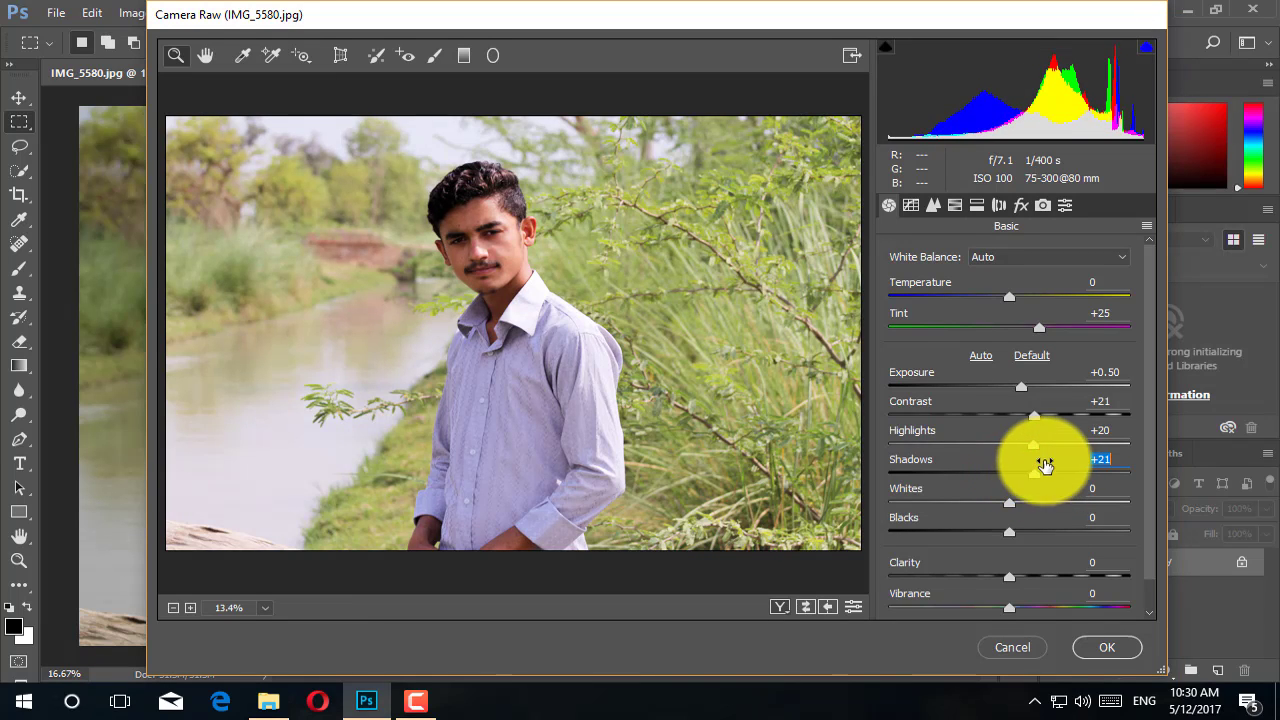
click(1034, 445)
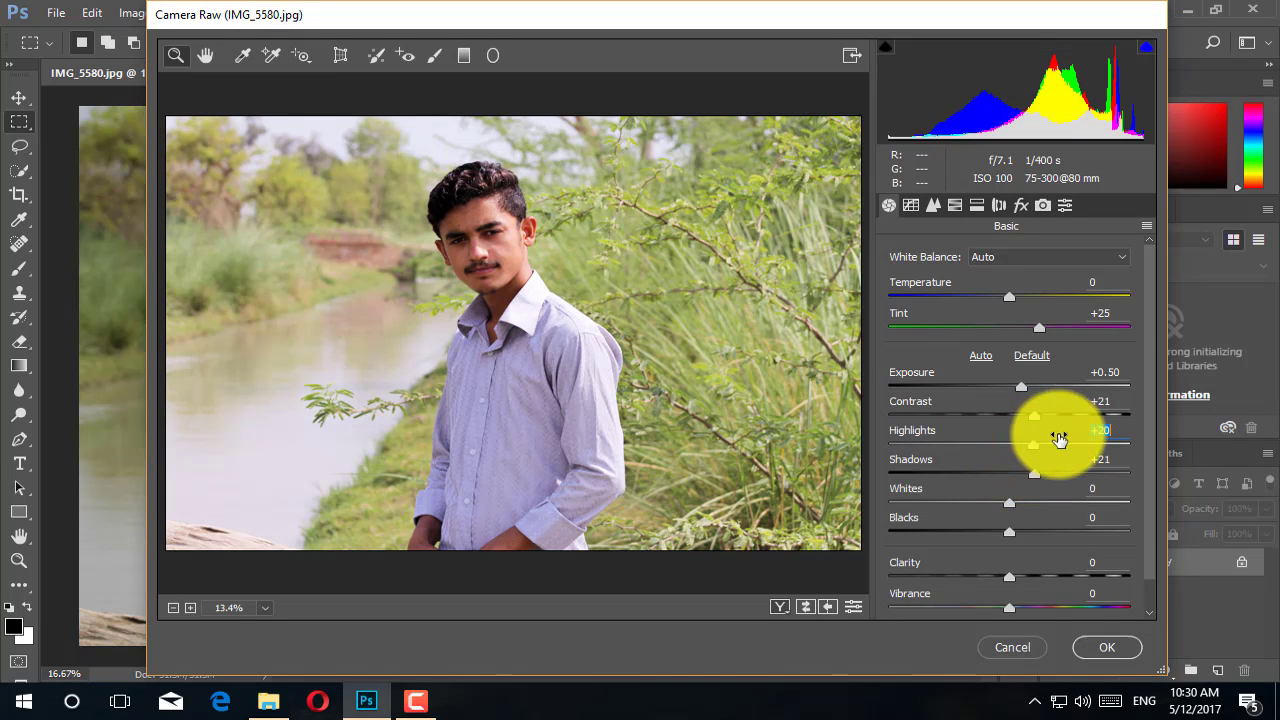
drag(1010, 500, 1023, 531)
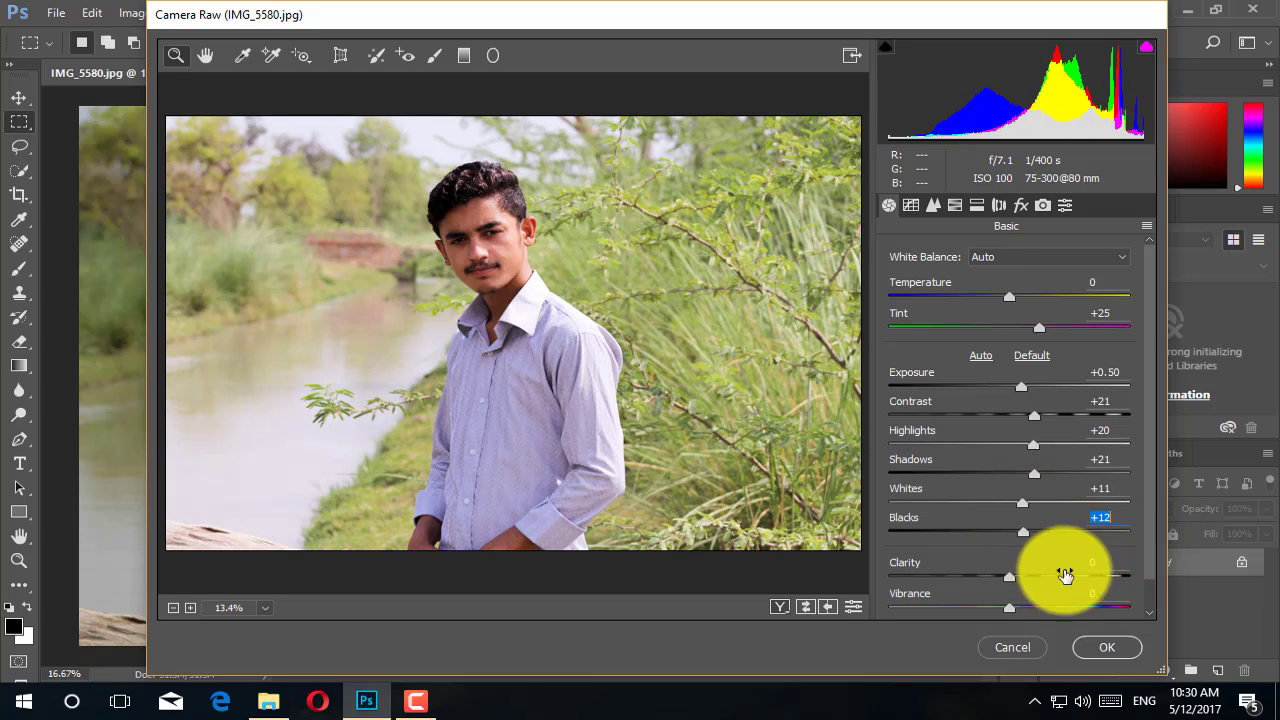
Raise the photo's clarity to +13, vibrance to +43 and saturation to +25
drag(1012, 578, 1027, 583)
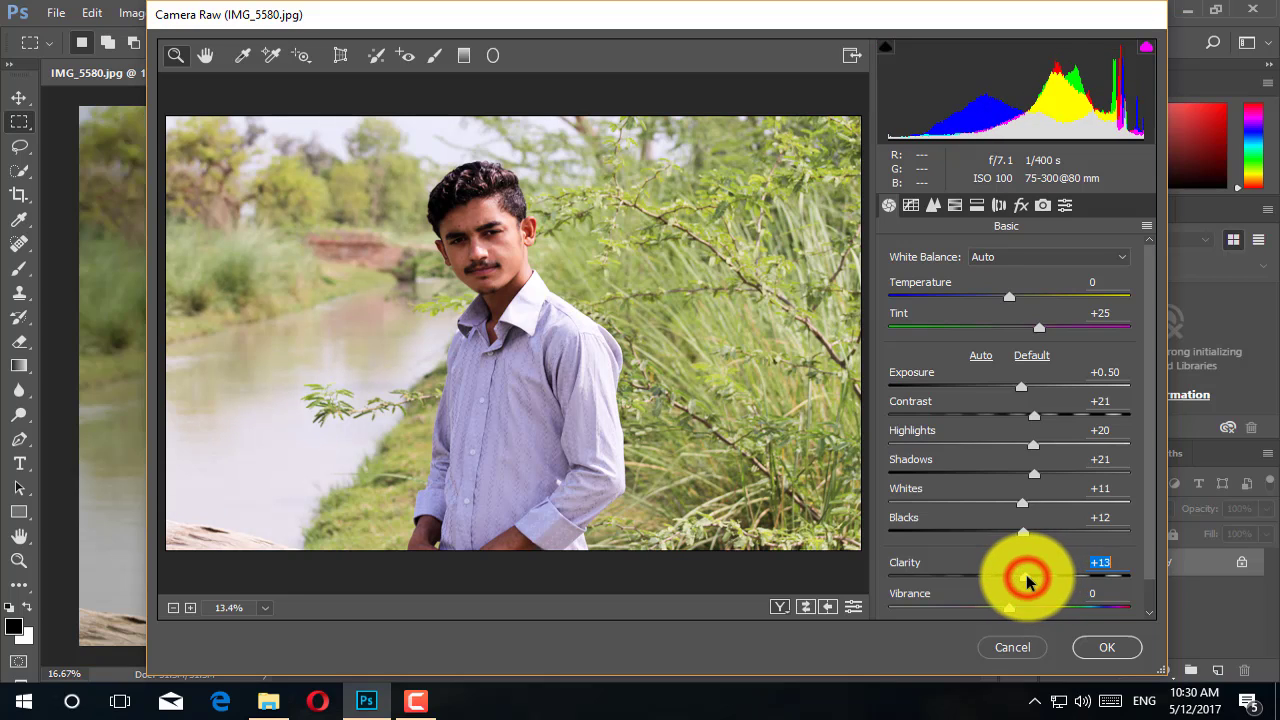
scroll(1133, 553, down, 1)
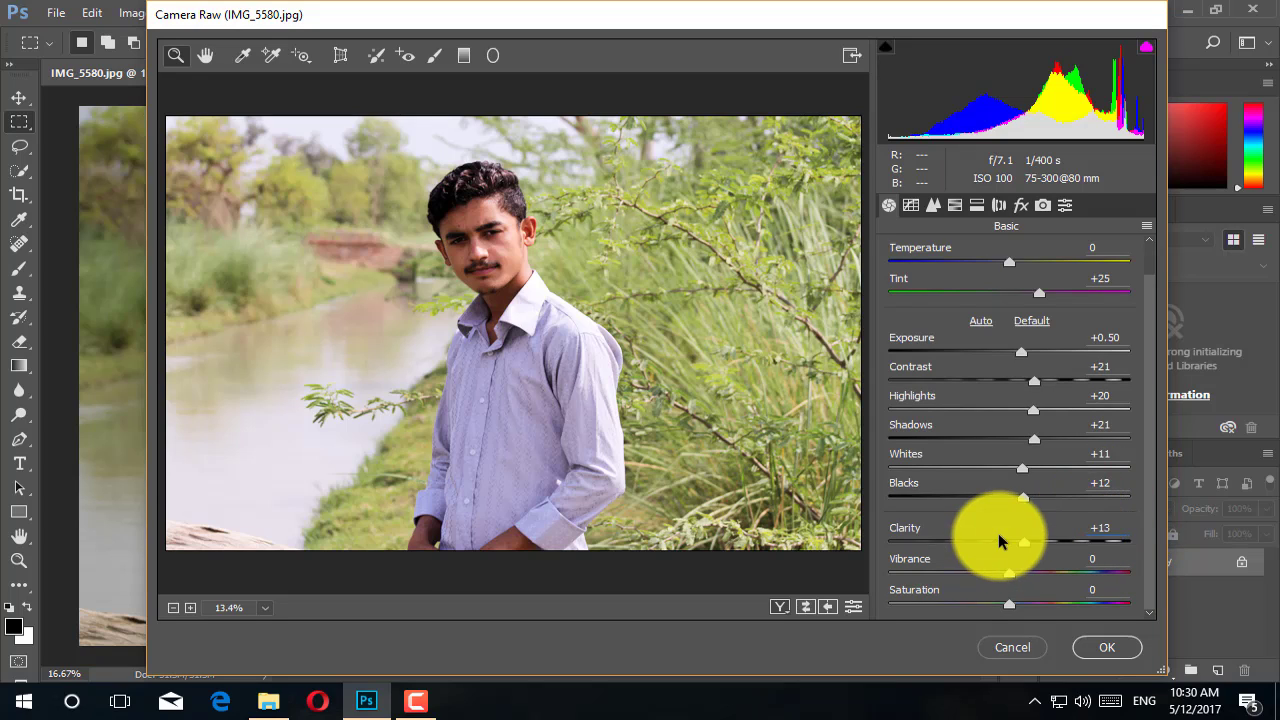
drag(1023, 570, 1059, 573)
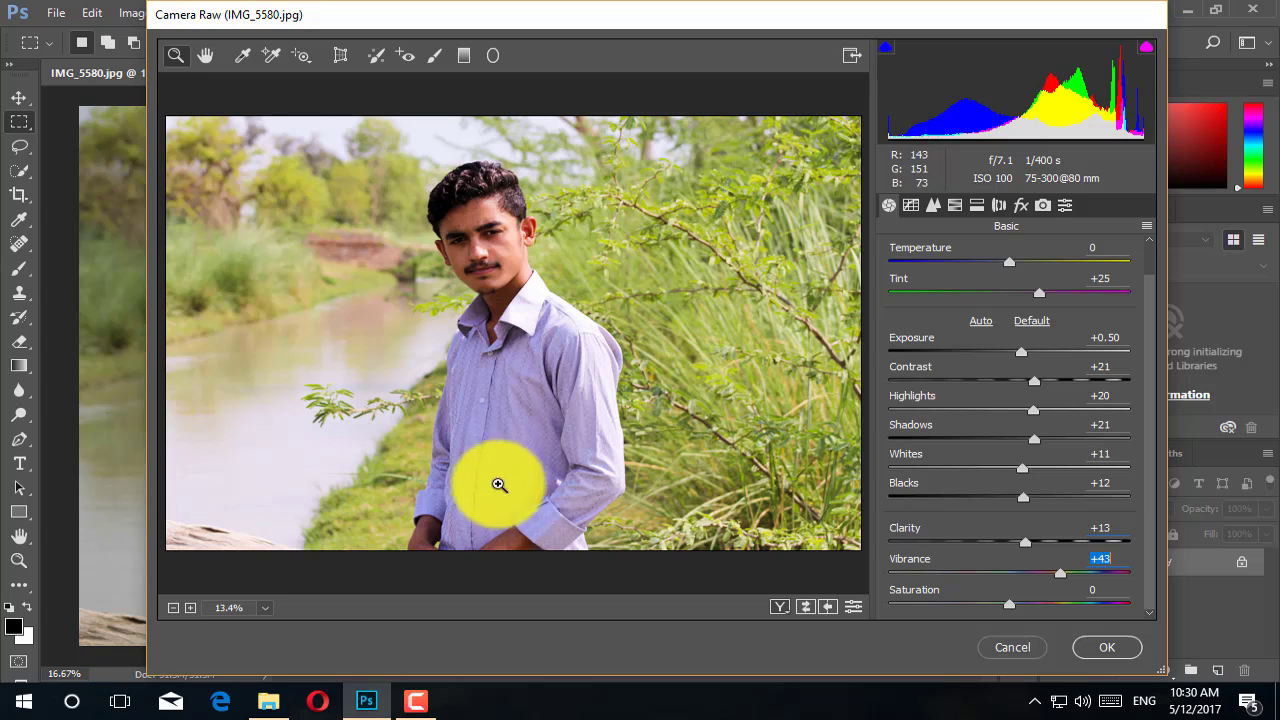
click(1023, 600)
drag(1025, 604, 1036, 606)
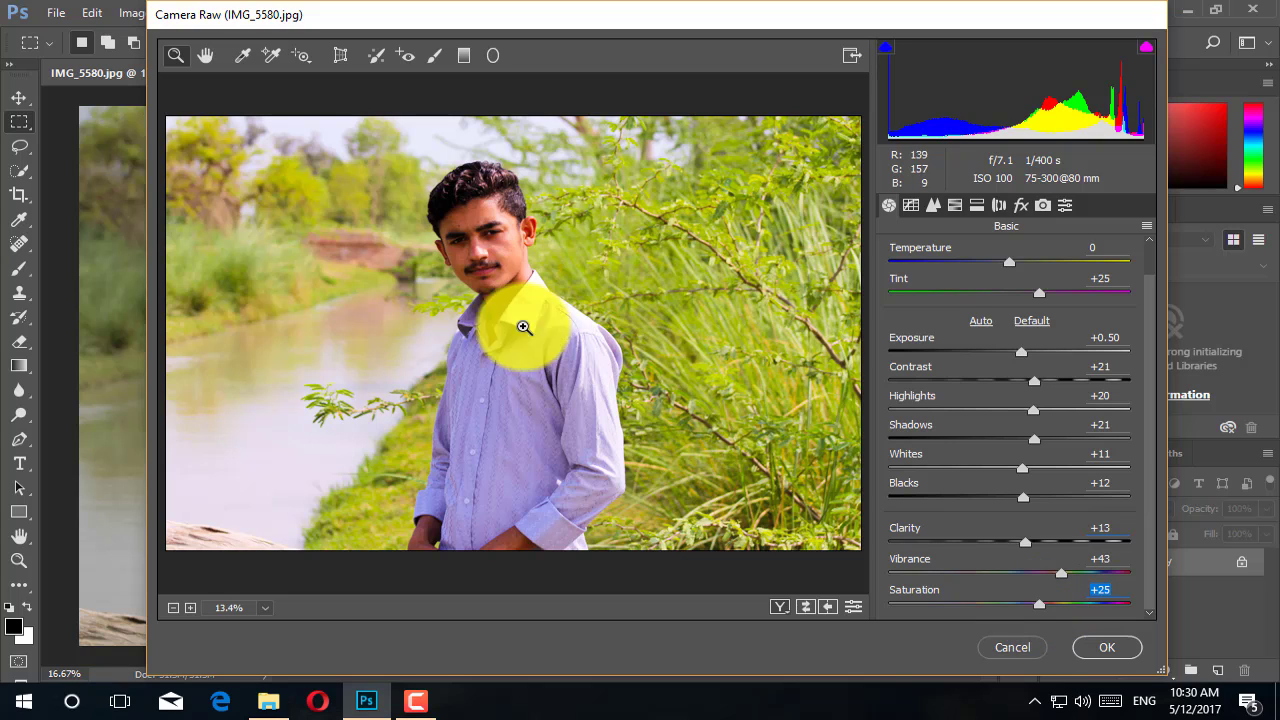
Try sharpening amounts of 76 and 70 while viewing the face up close, and return the amount to 0
drag(303, 149, 589, 446)
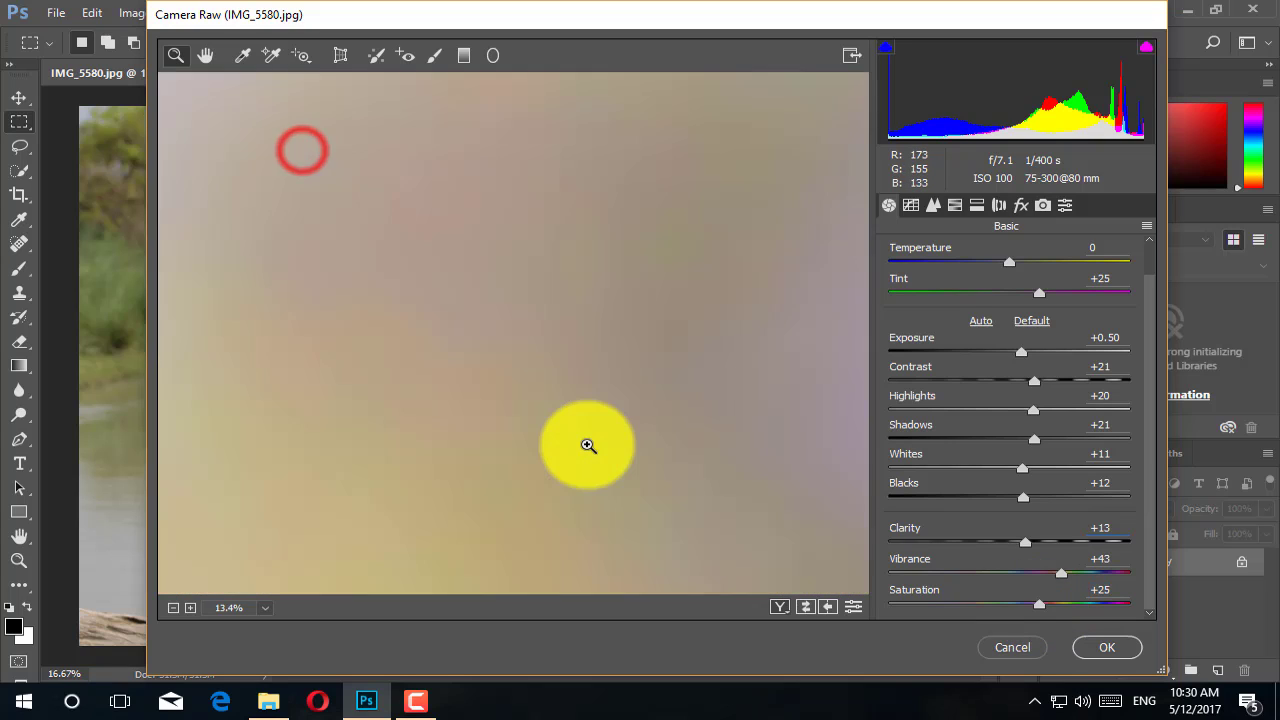
right_click(622, 329)
click(690, 448)
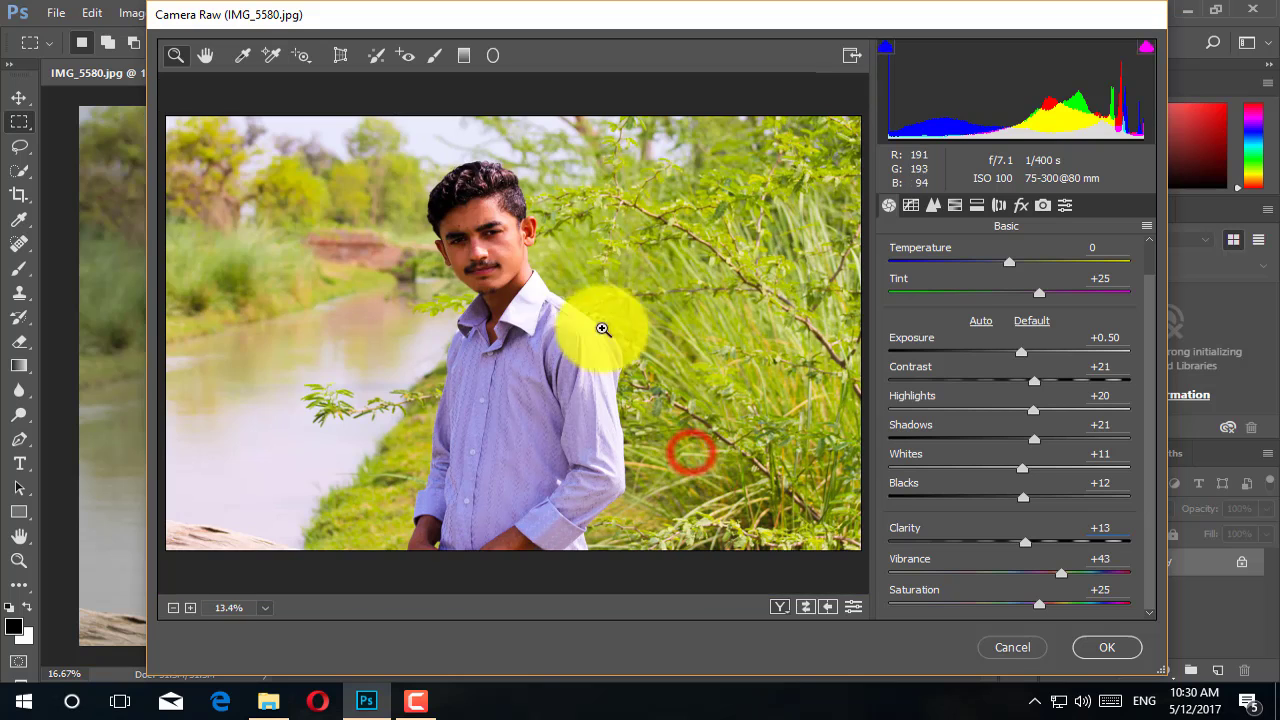
click(408, 187)
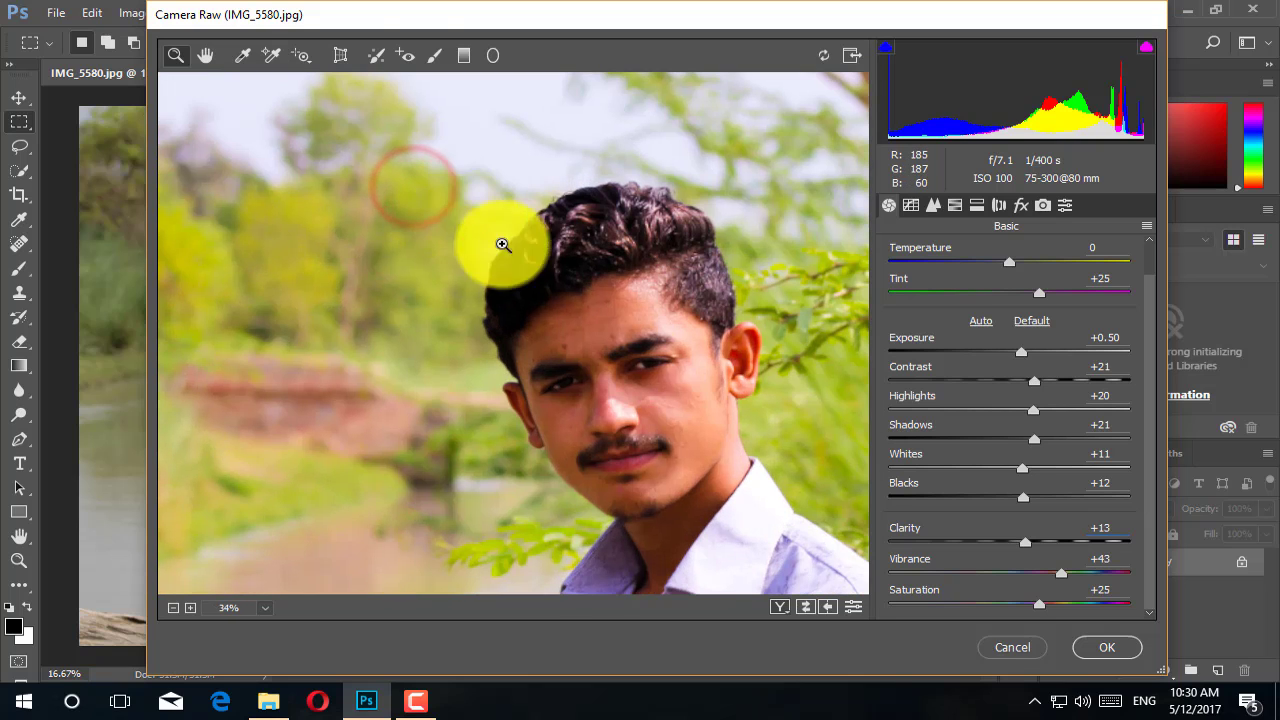
click(205, 55)
drag(614, 491, 457, 380)
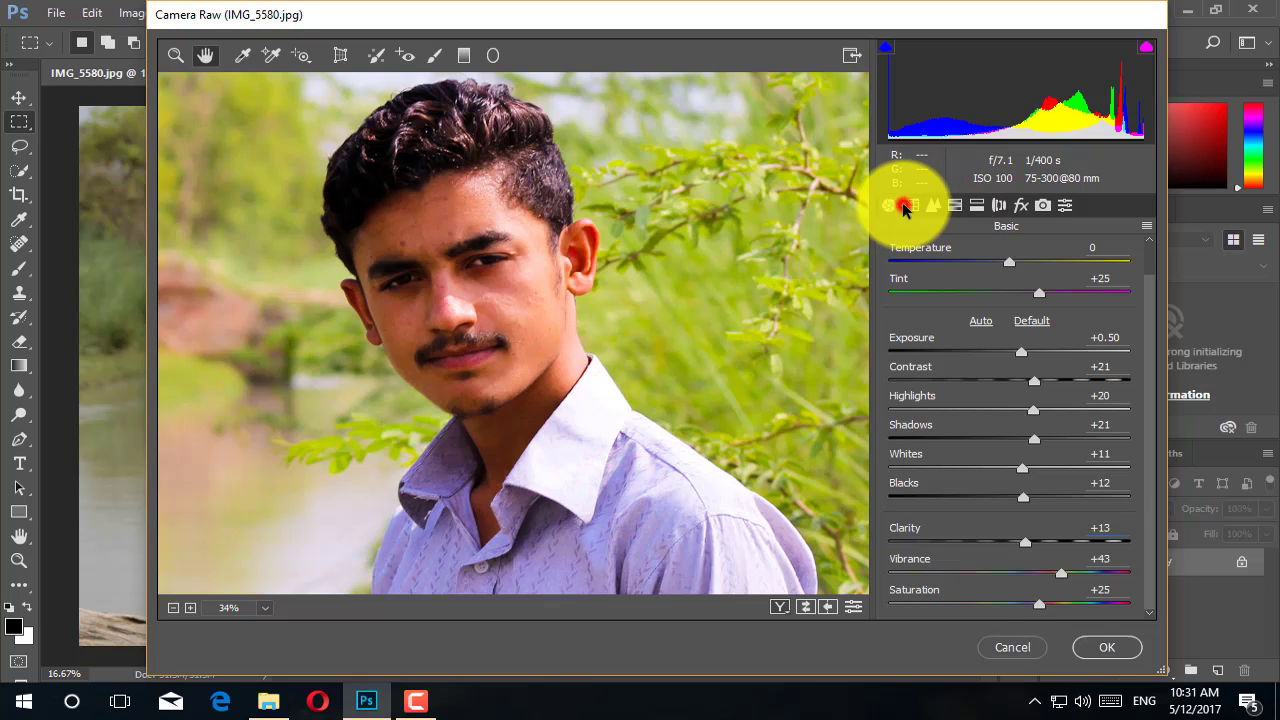
click(933, 205)
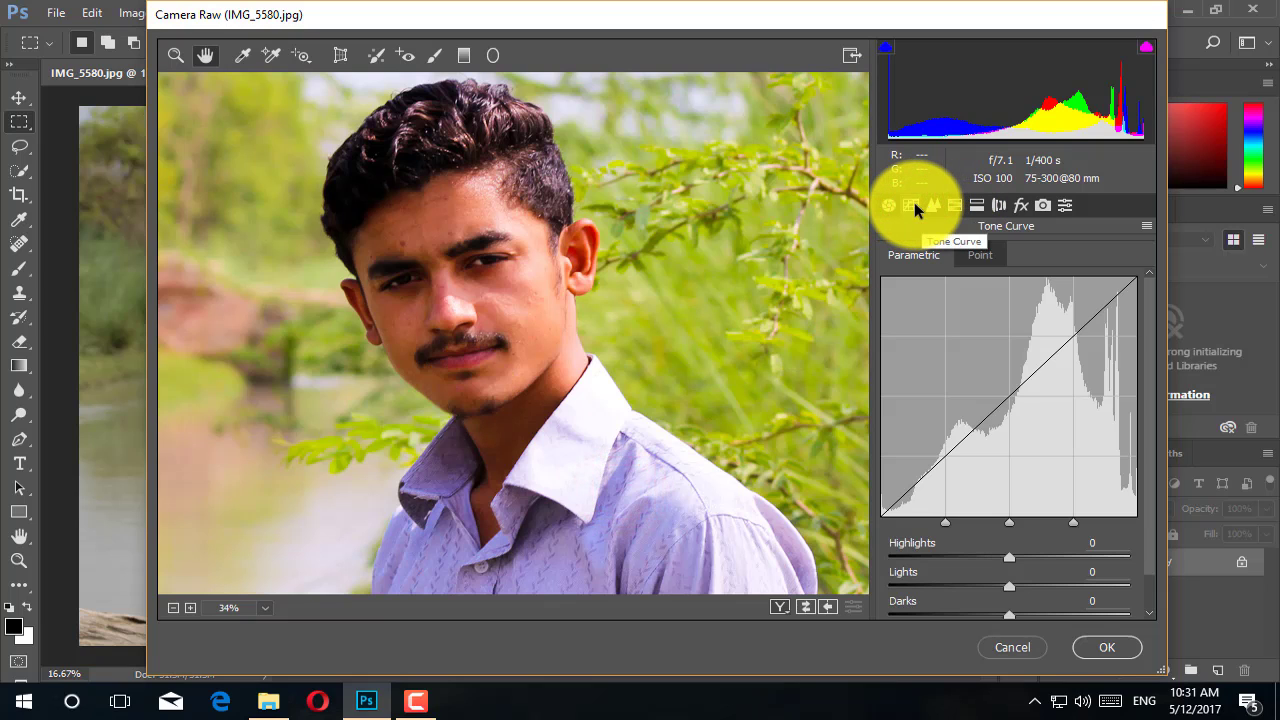
click(933, 205)
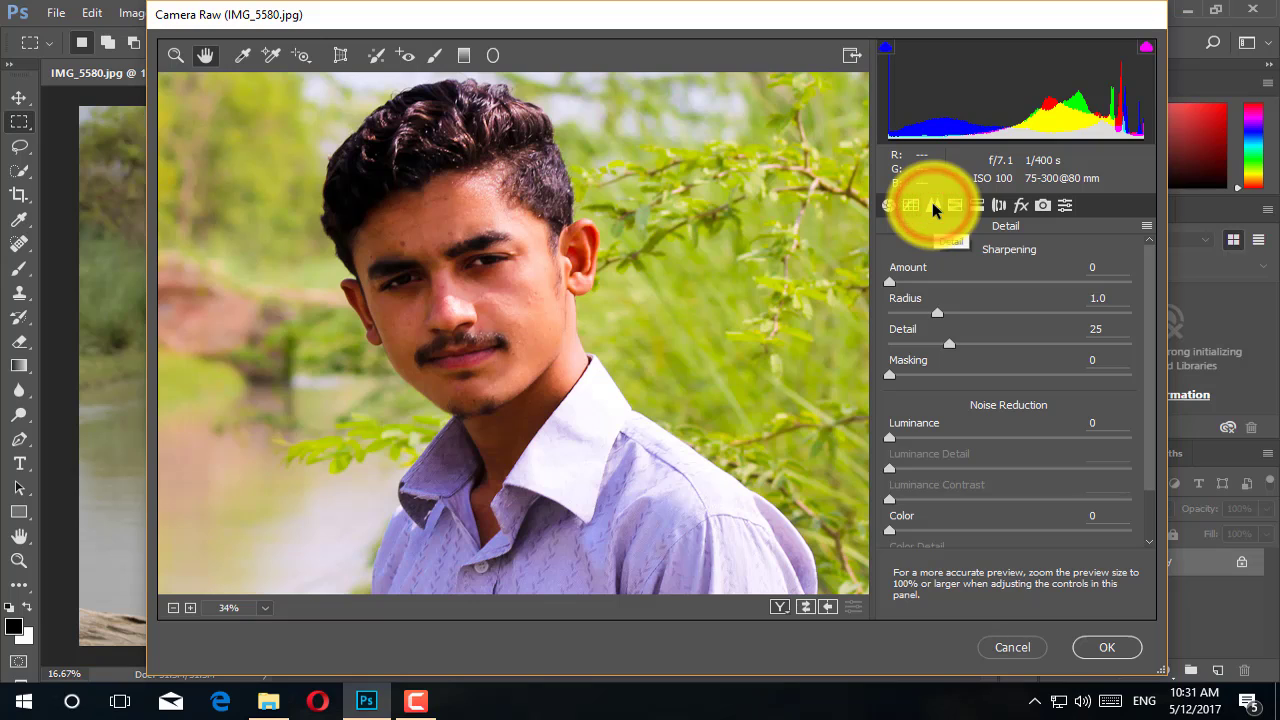
click(1010, 282)
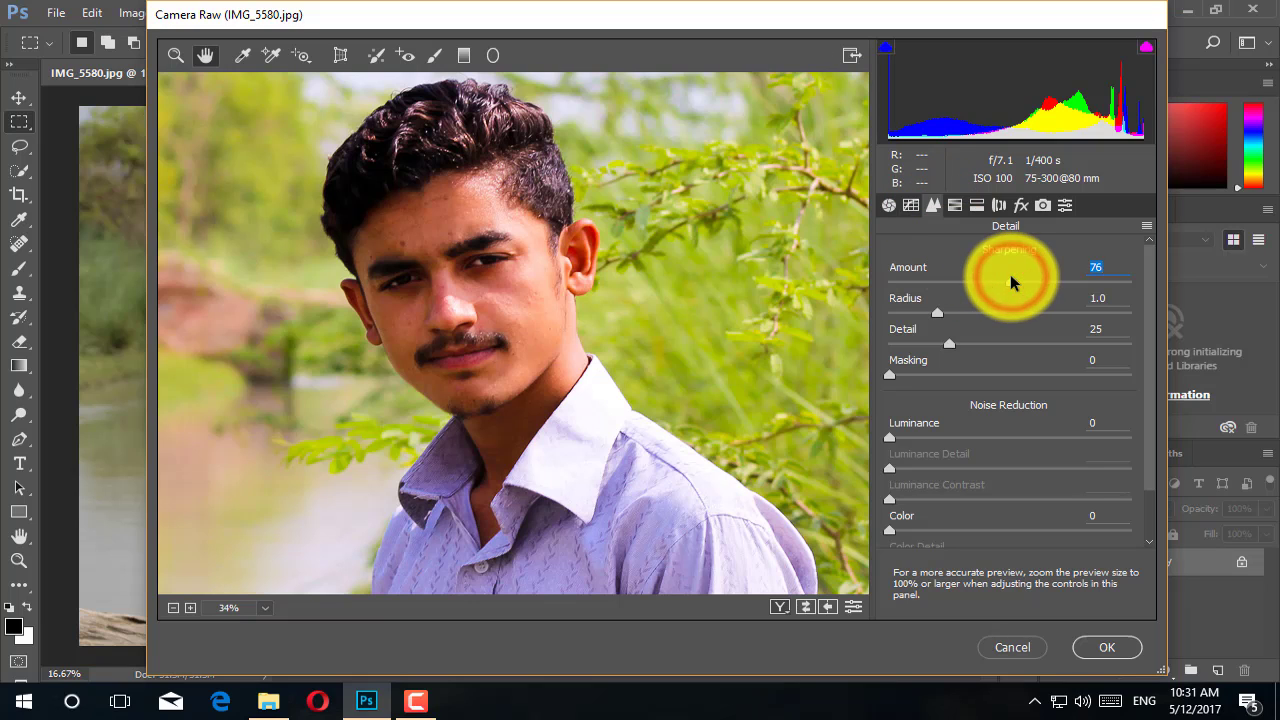
scroll(1025, 490, down, 2)
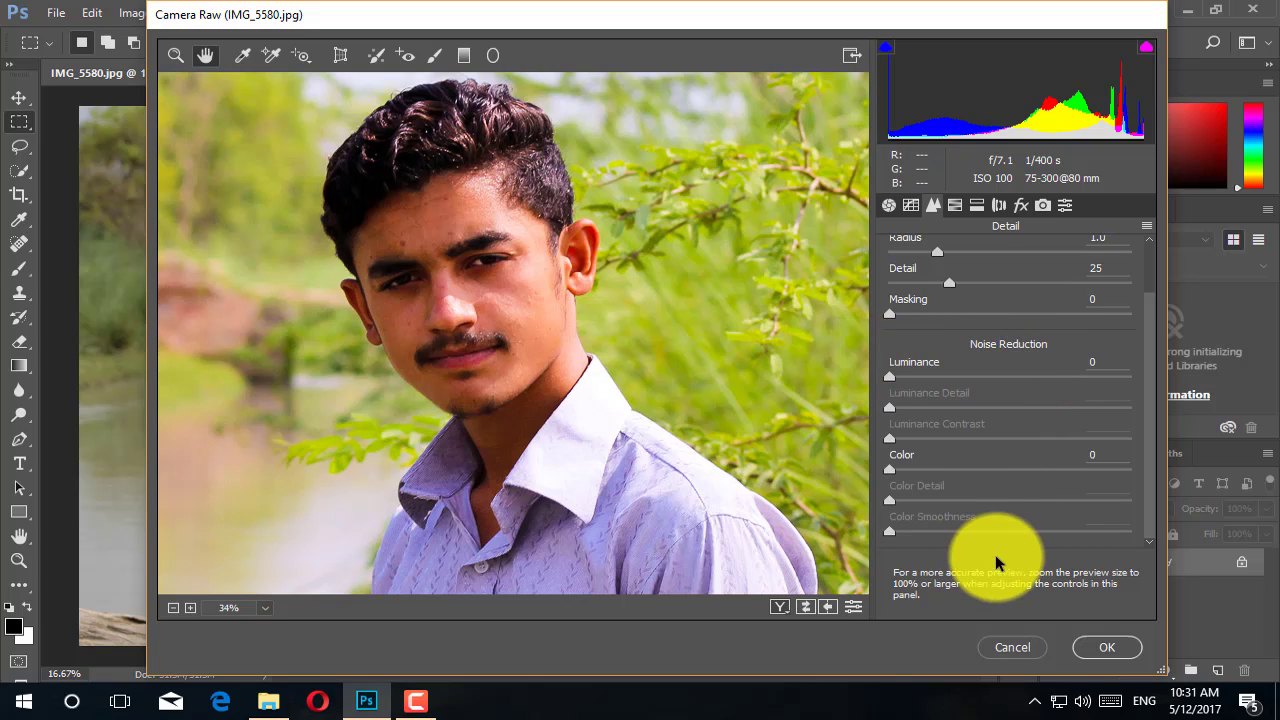
scroll(974, 349, up, 2)
click(997, 283)
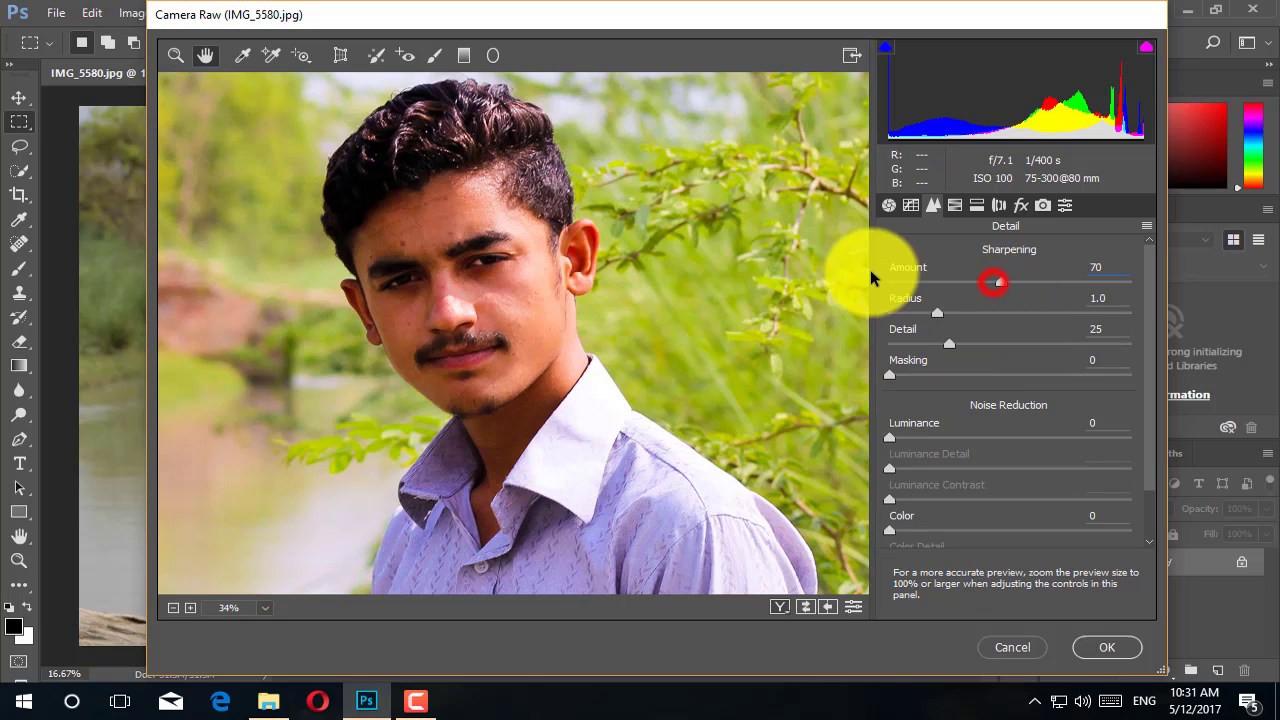
drag(870, 270, 848, 266)
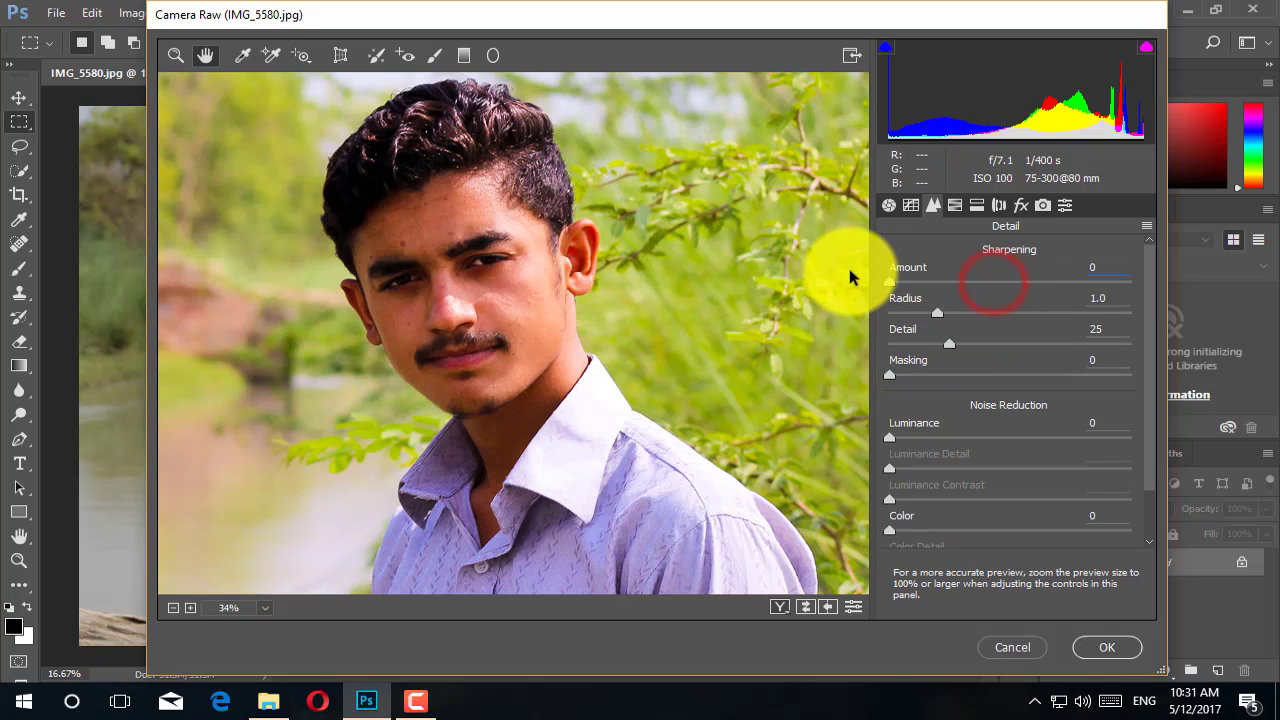
Shift the hue of the reds to -8 and raise their saturation to +27 in the HSL adjustments
click(954, 207)
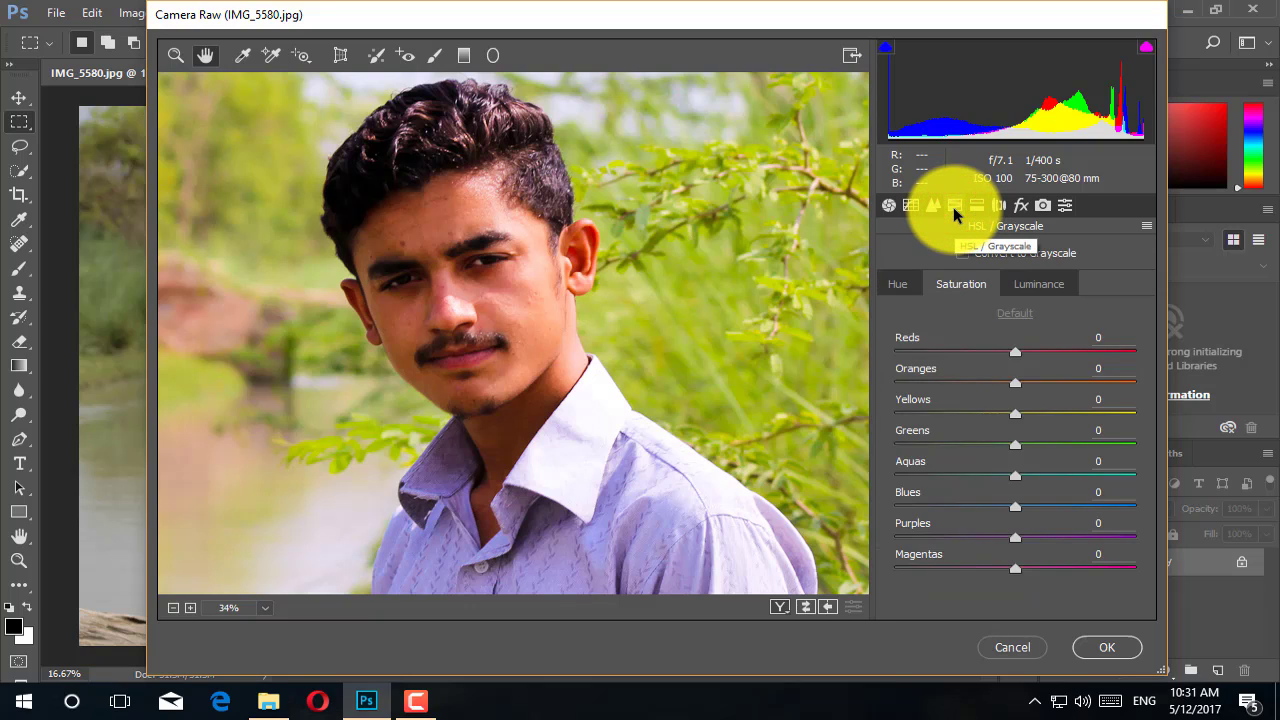
click(900, 286)
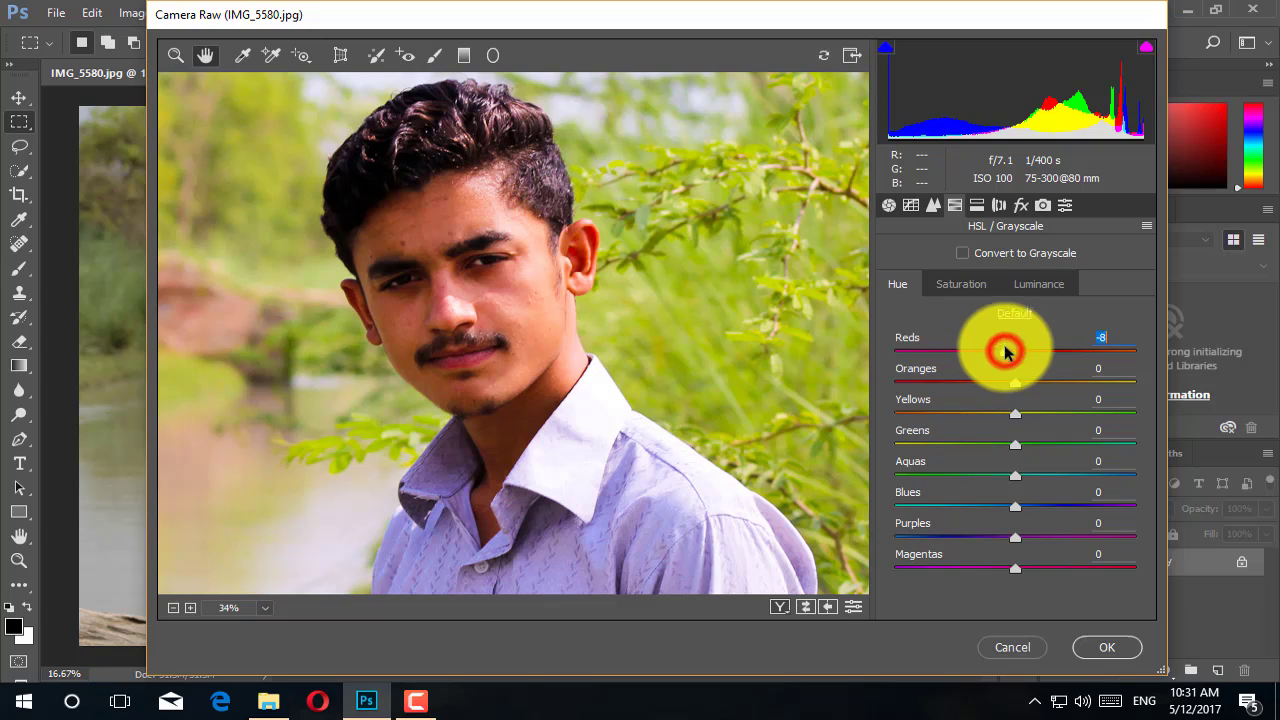
click(979, 284)
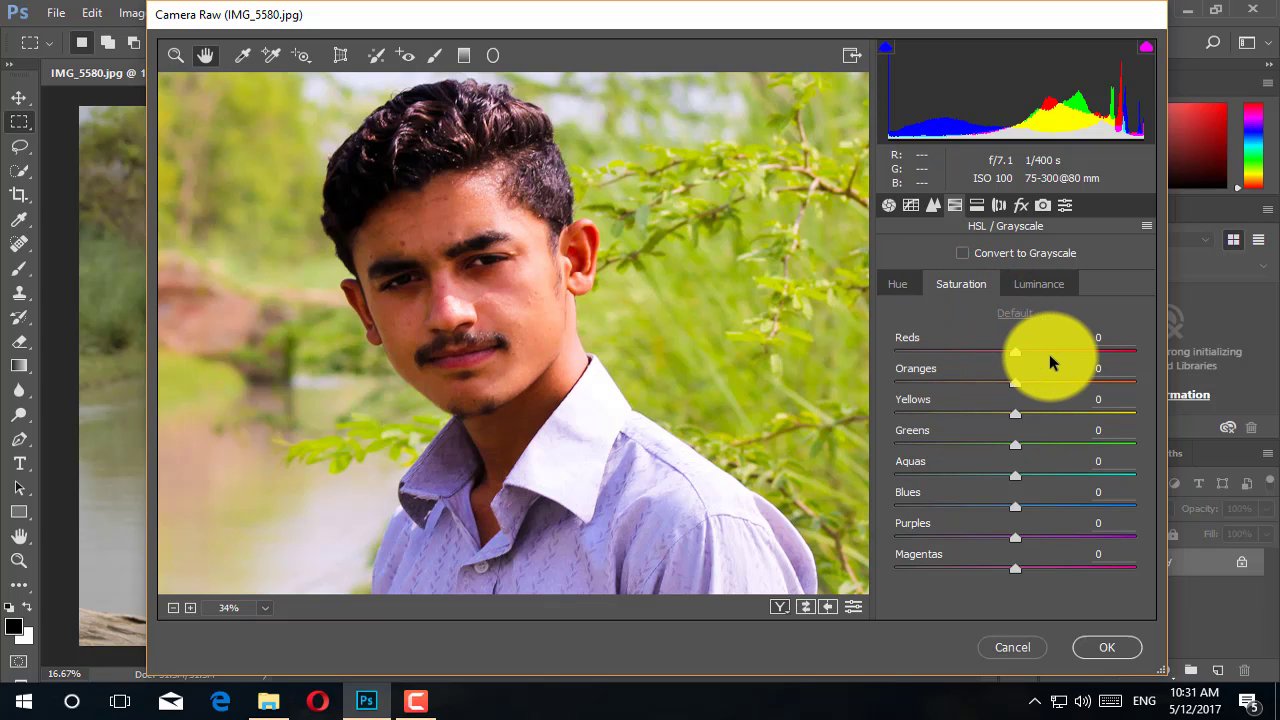
click(1047, 352)
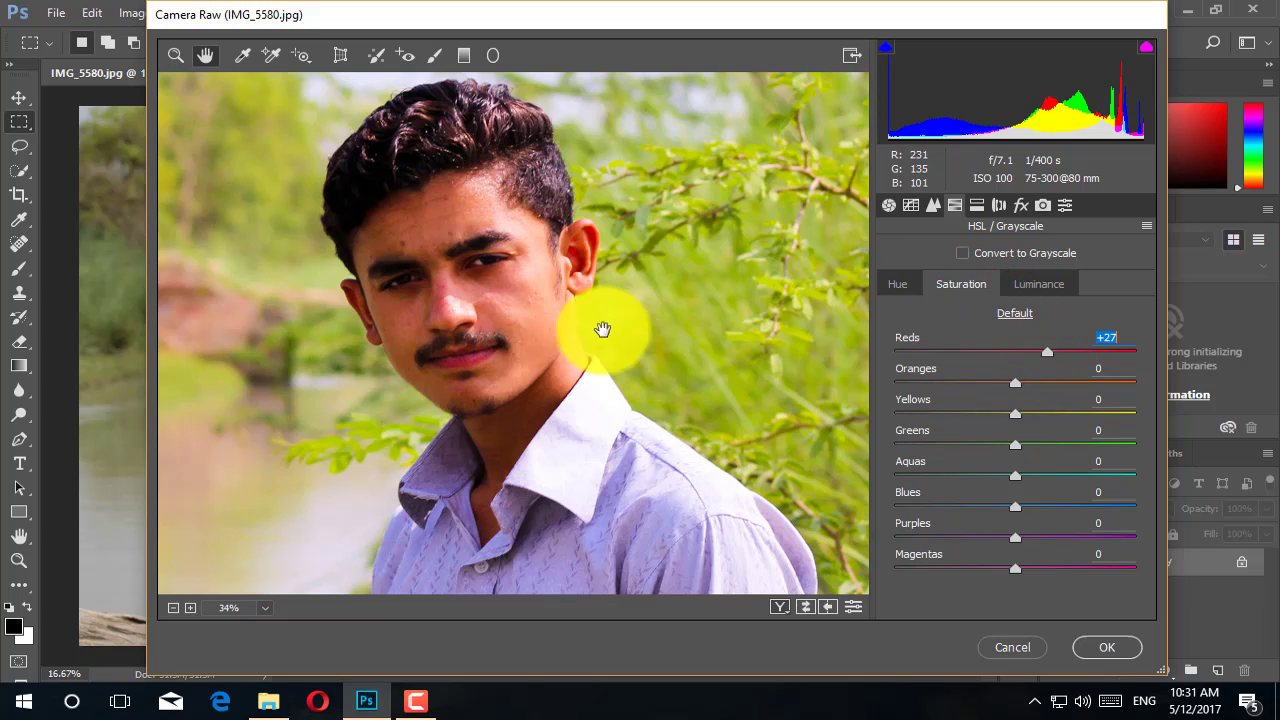
Set the hue of the oranges to +8 and their saturation to -21
click(897, 284)
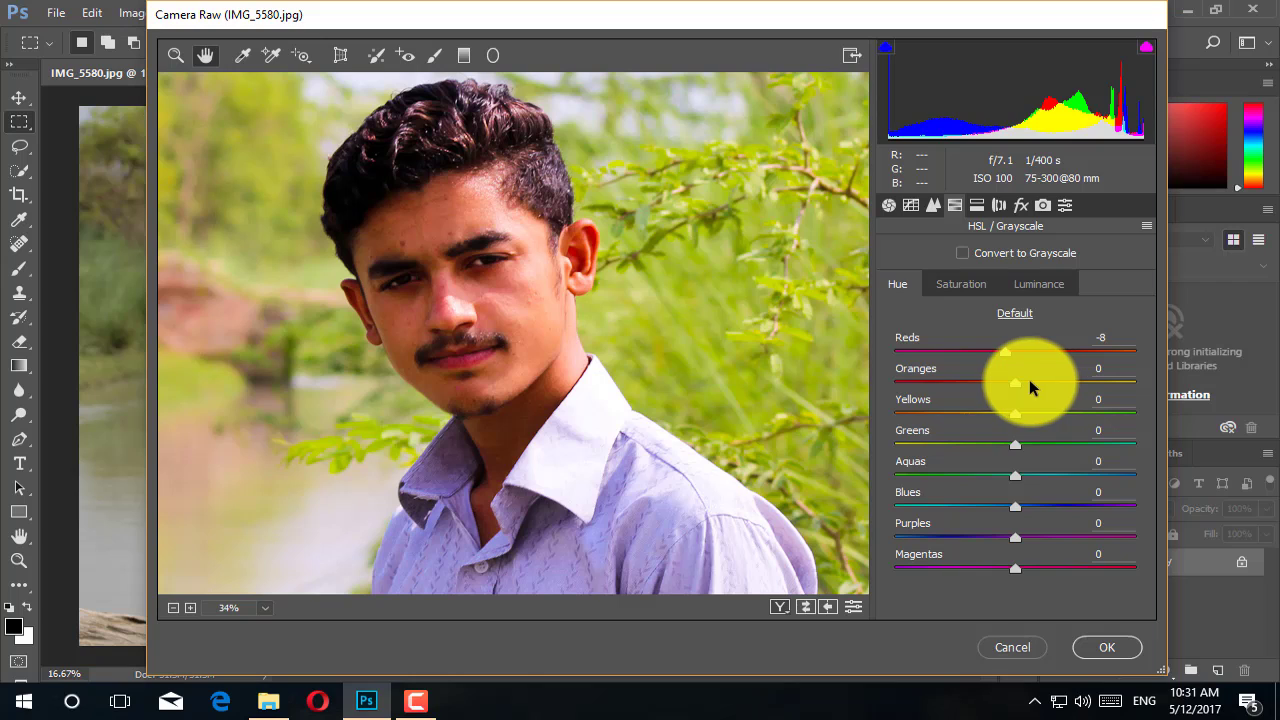
click(1029, 381)
drag(1029, 381, 1023, 380)
click(941, 289)
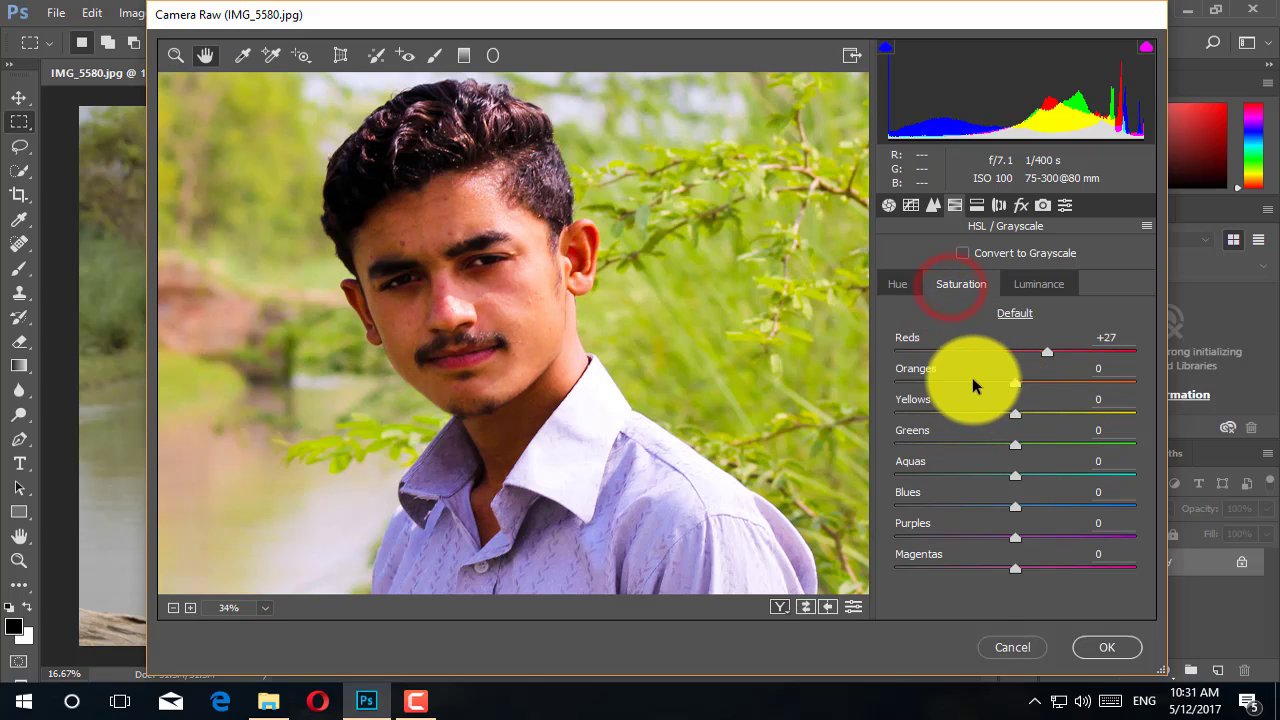
drag(960, 379, 990, 383)
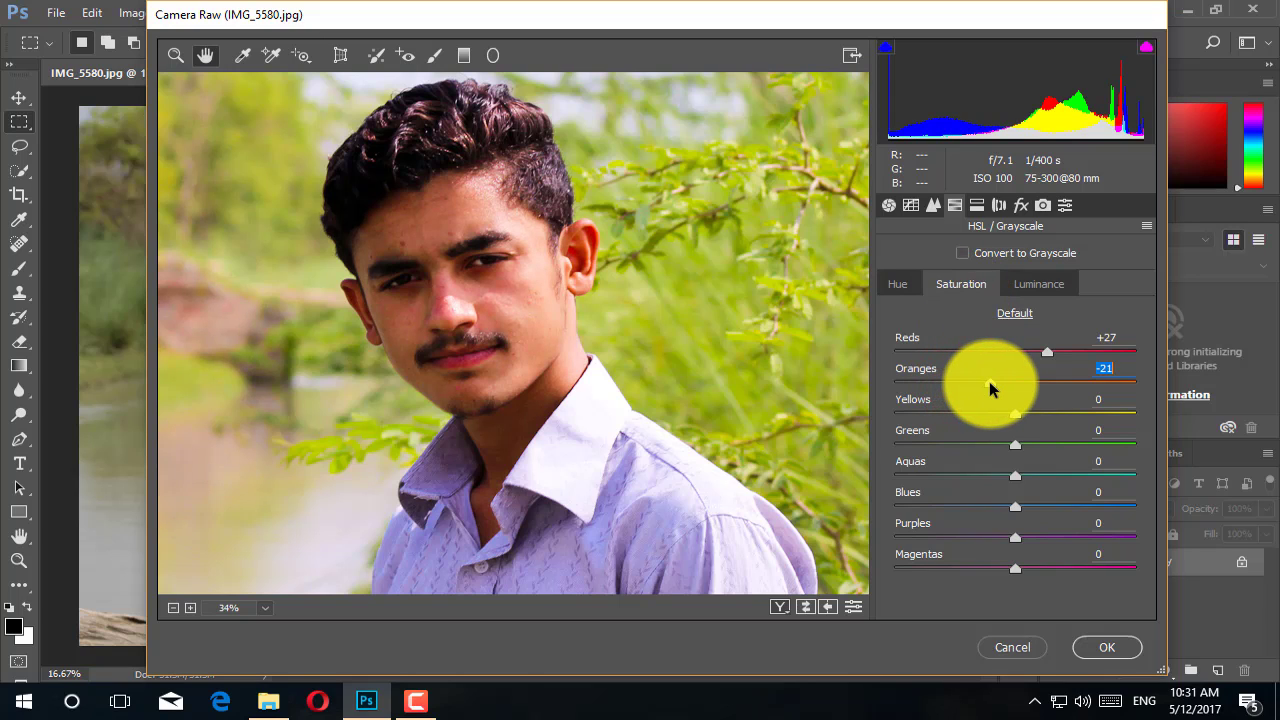
Fit the whole photo in the preview and raise the saturation of the yellows to +58 and of the greens as well
right_click(521, 312)
click(628, 427)
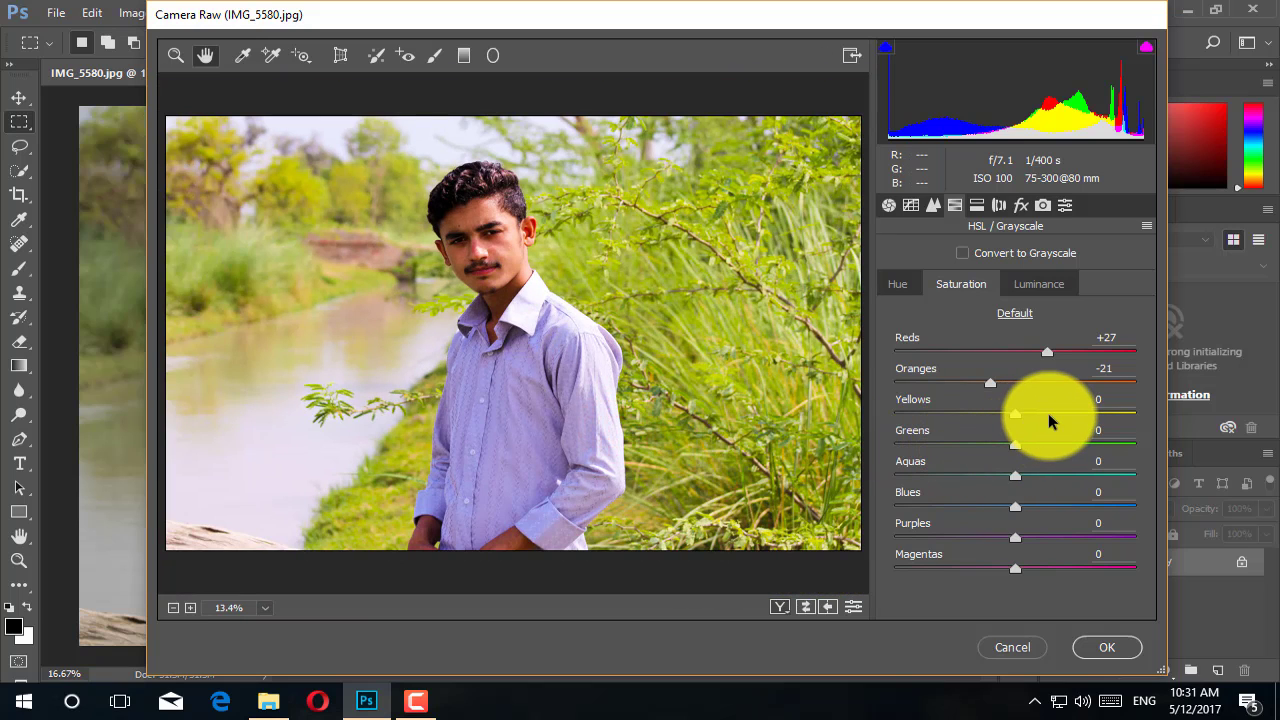
drag(1048, 413, 1086, 413)
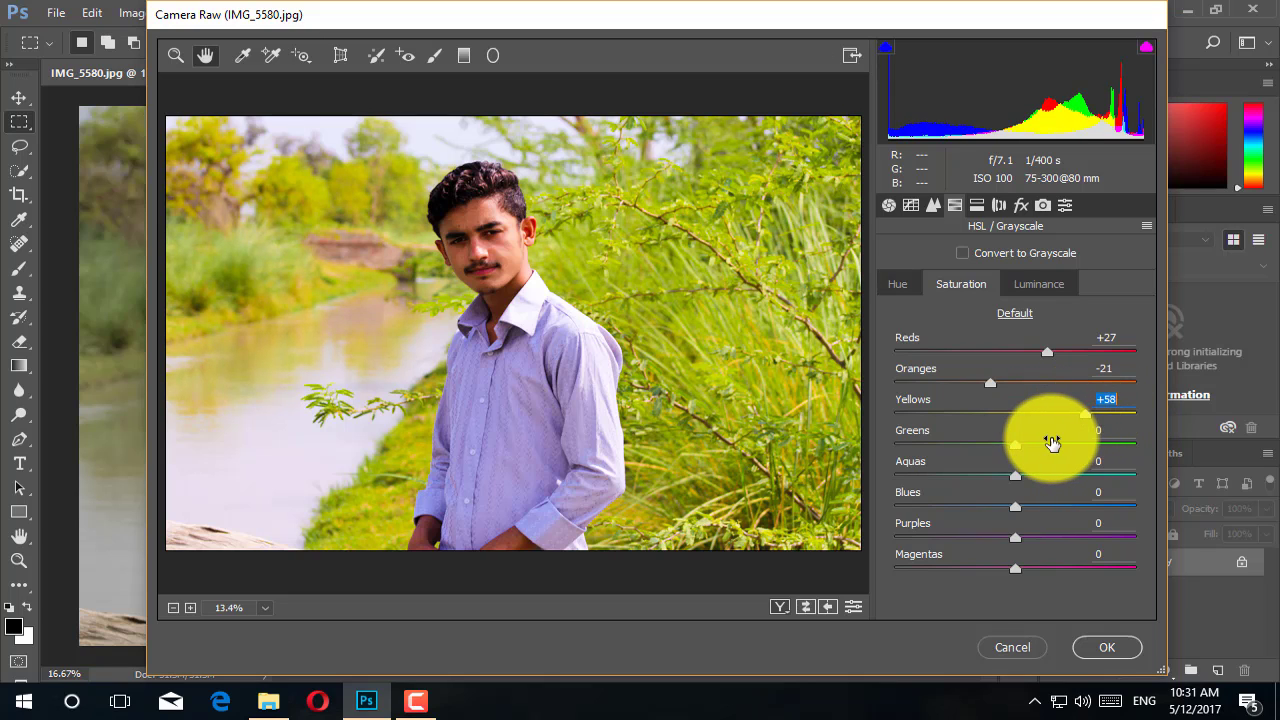
click(1052, 443)
Shift the hue of the yellows to +70 and the greens to about +29, and apply the Camera Raw Filter
click(896, 286)
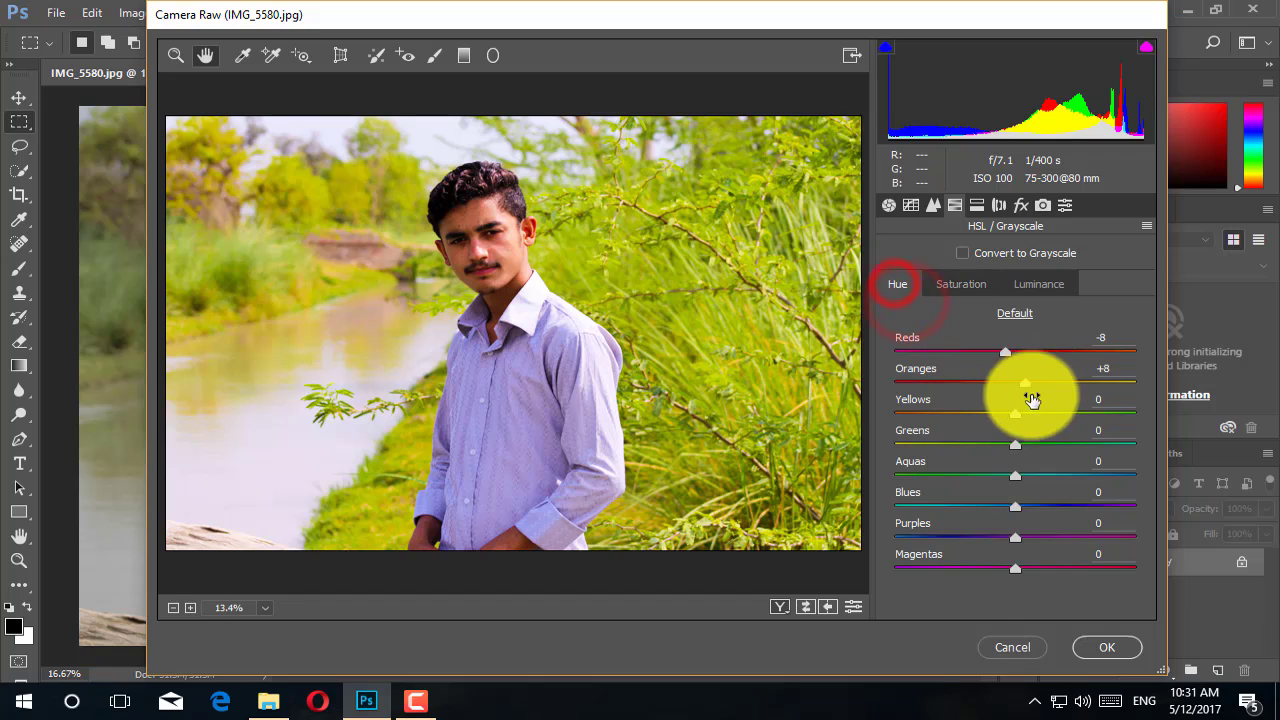
drag(1020, 413, 1043, 443)
click(1051, 443)
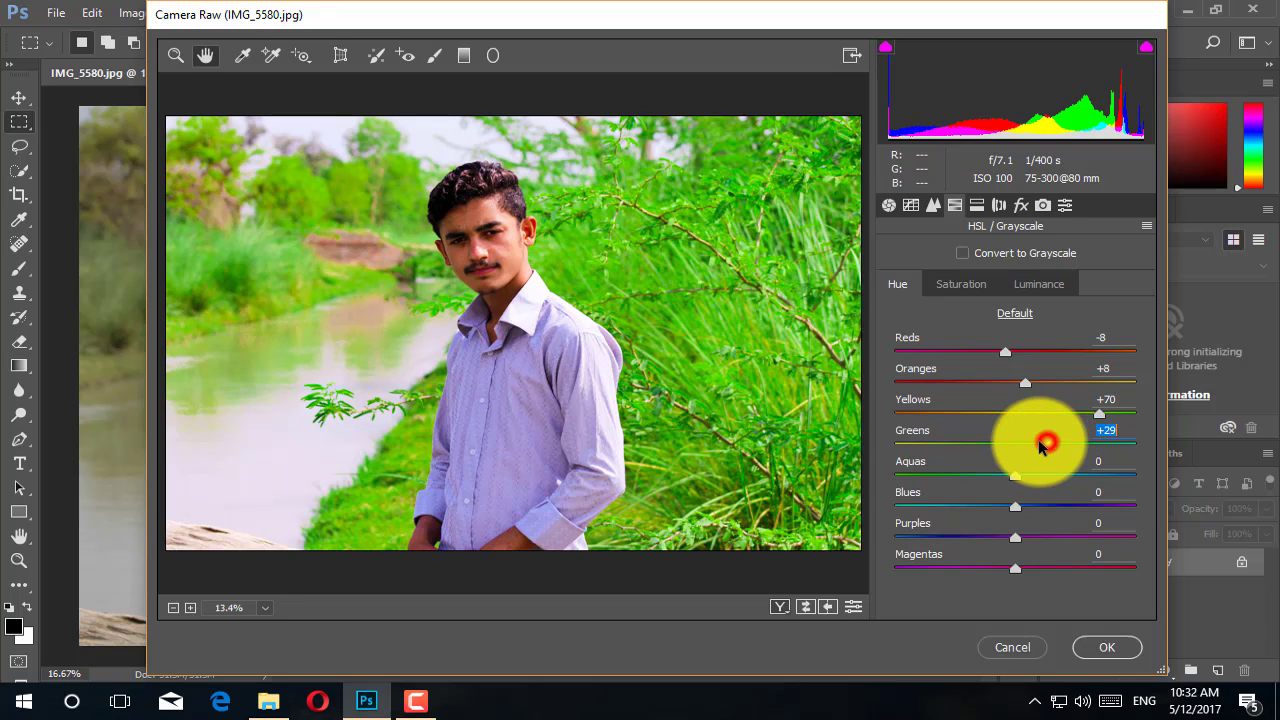
click(1104, 648)
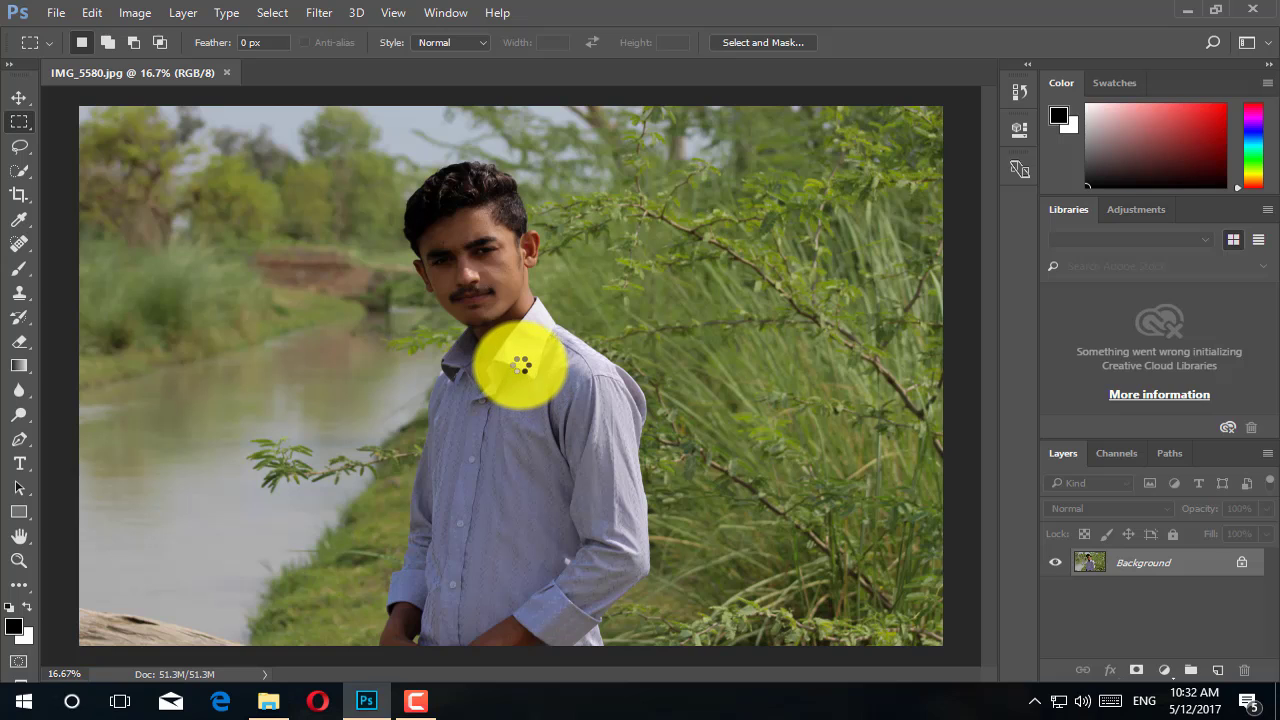